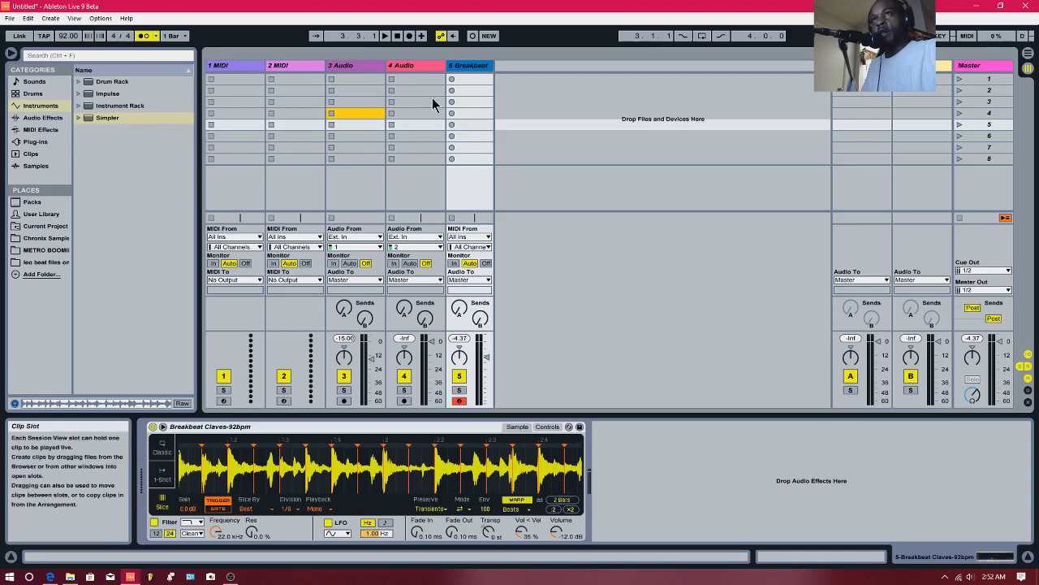
- Locate Simpler's Breakbeat Claves-92bpm sample in the browser, load it into the first 3 Audio slot, and toggle the clip's warping off and on
right_click(456, 440)
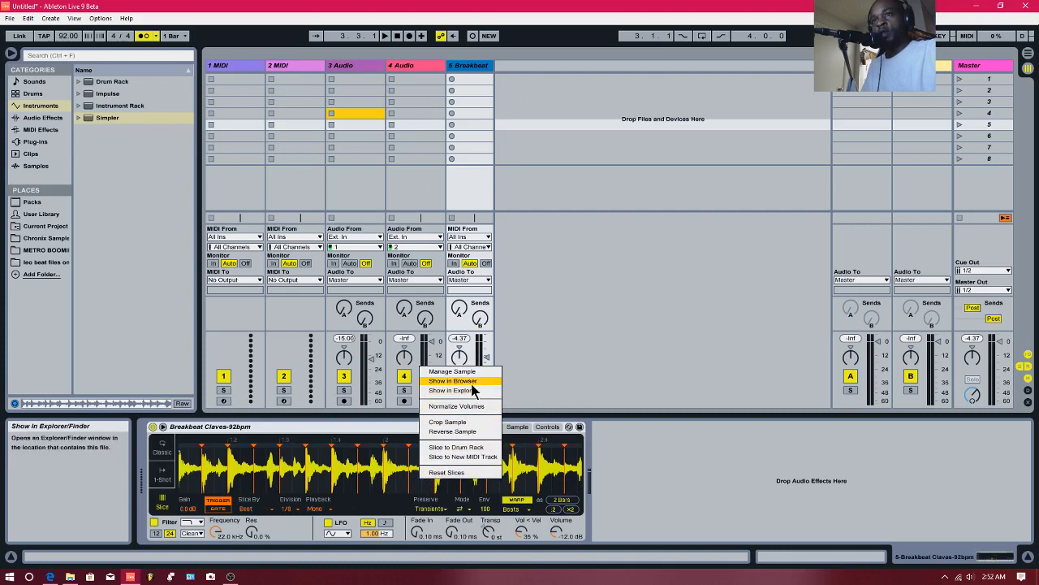
click(472, 381)
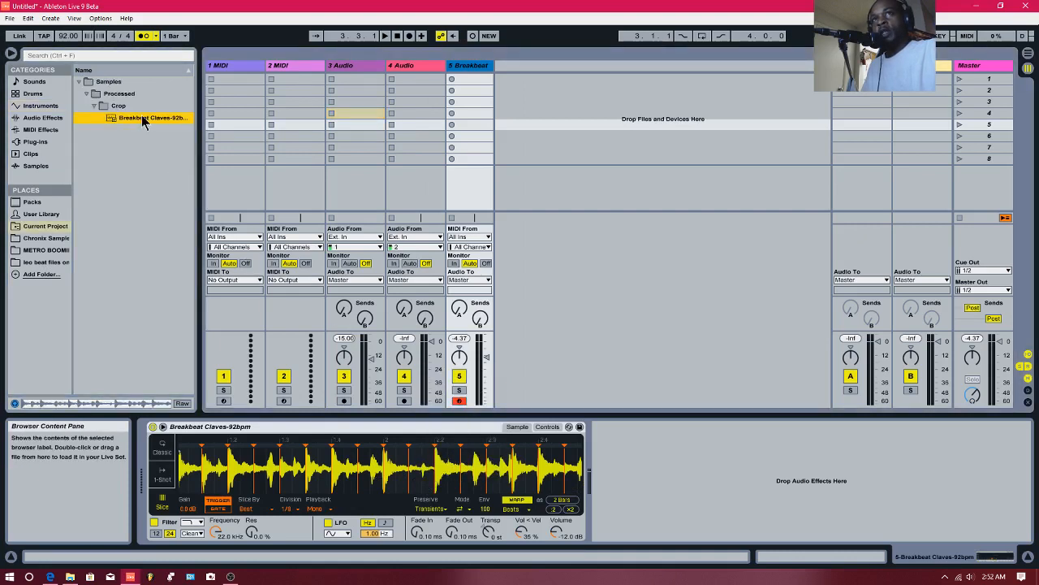
drag(175, 122, 343, 80)
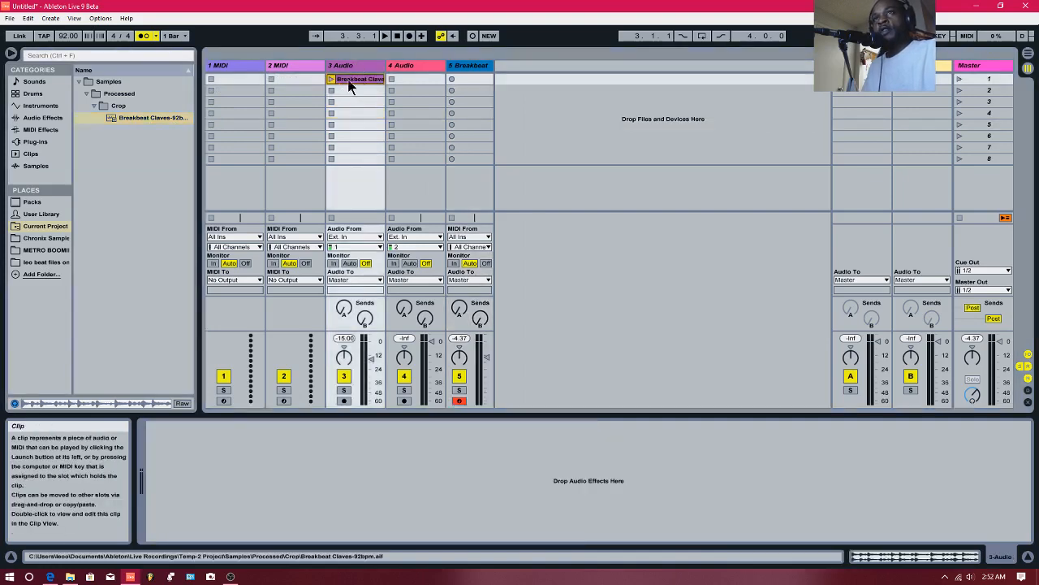
double_click(350, 81)
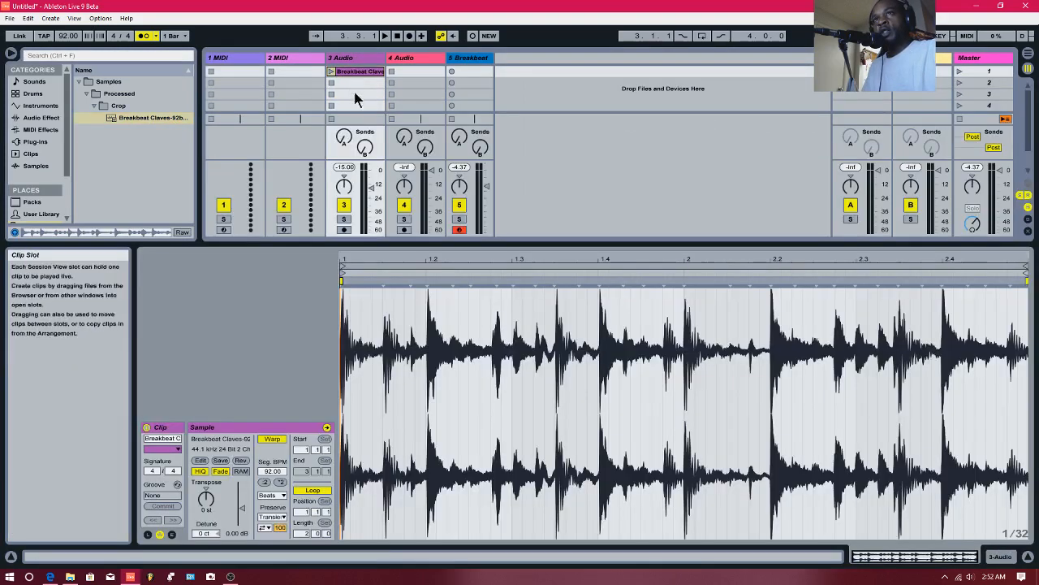
click(273, 439)
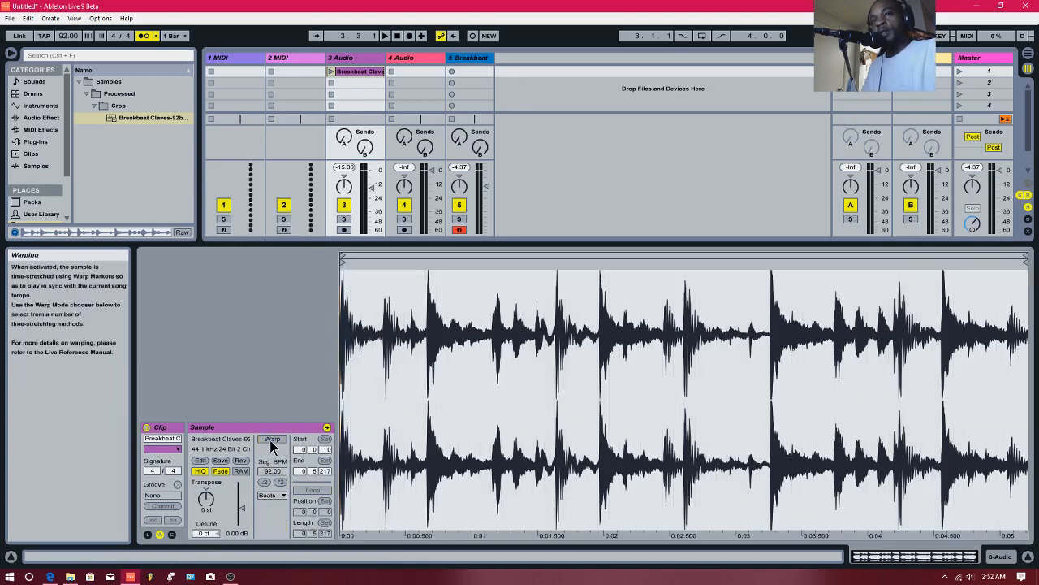
click(272, 439)
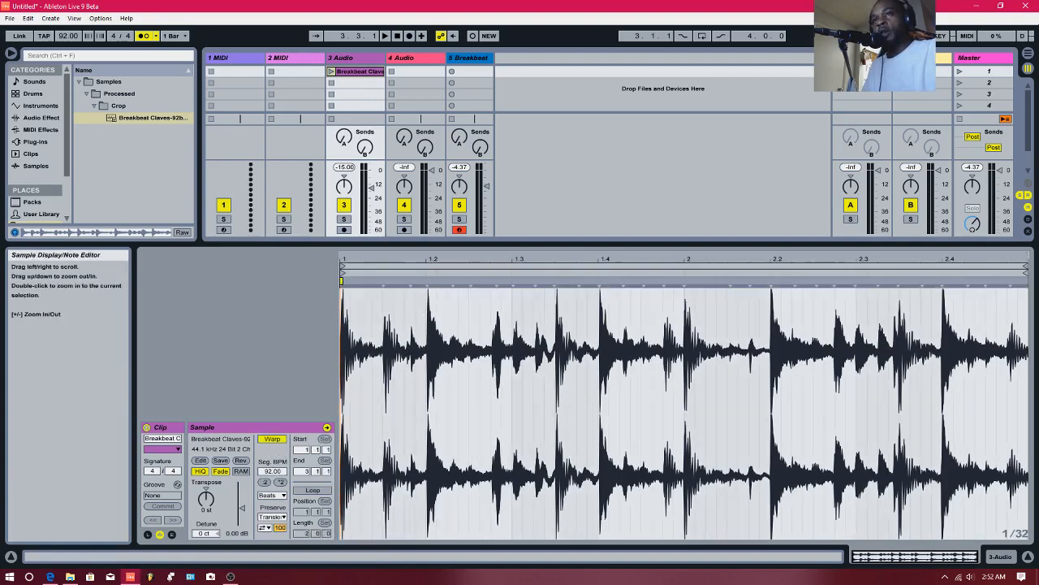
- Add a warp marker on the transient just before 1.3.3, stretch the transient at 1.4 to 1.4.2, and play the clip
mouse_move(406, 260)
mouse_down()
mouse_move(406, 281)
mouse_move(406, 260)
mouse_up()
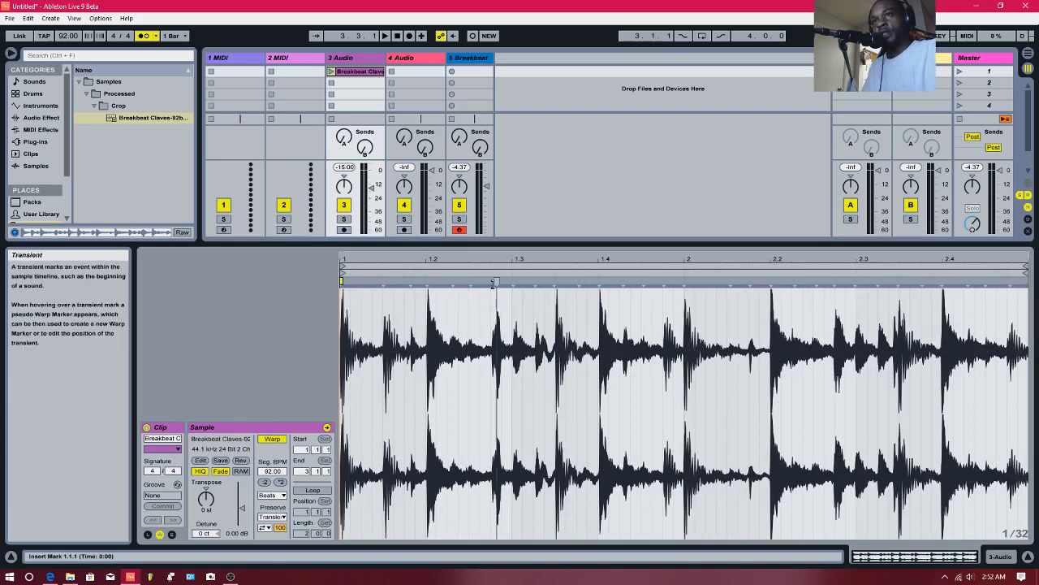
drag(530, 261, 549, 299)
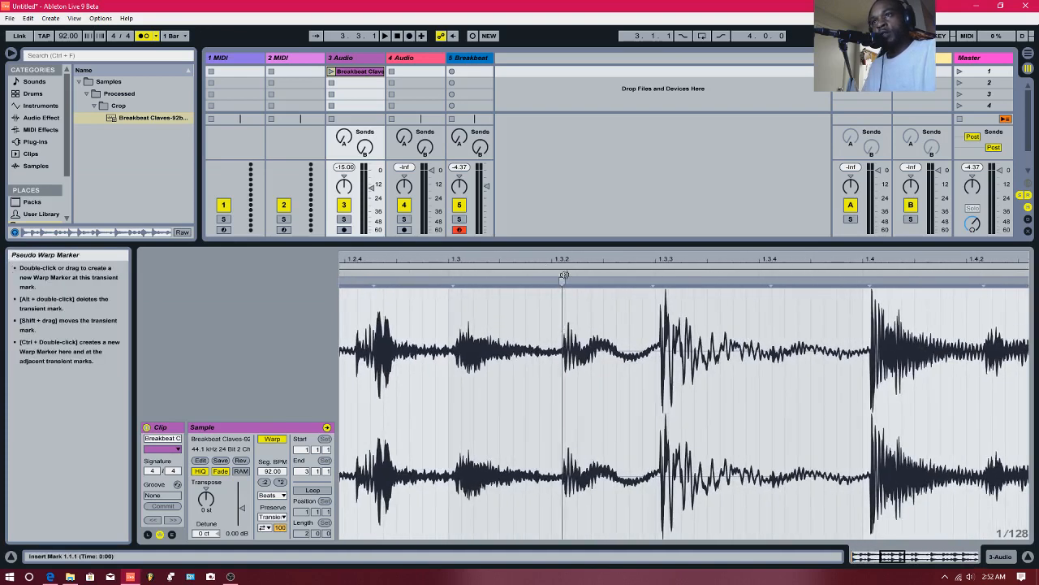
drag(563, 260, 563, 245)
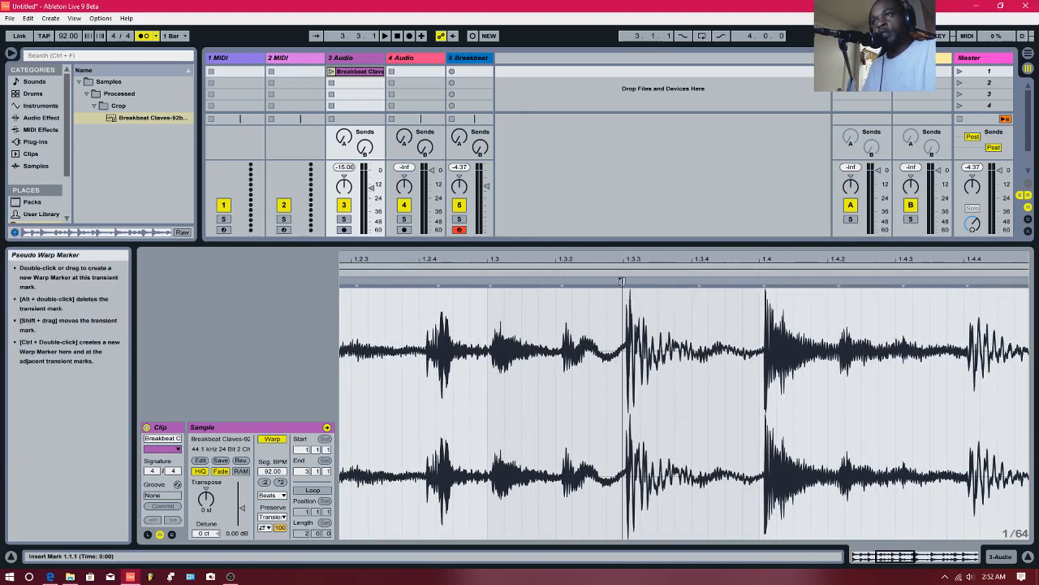
double_click(624, 286)
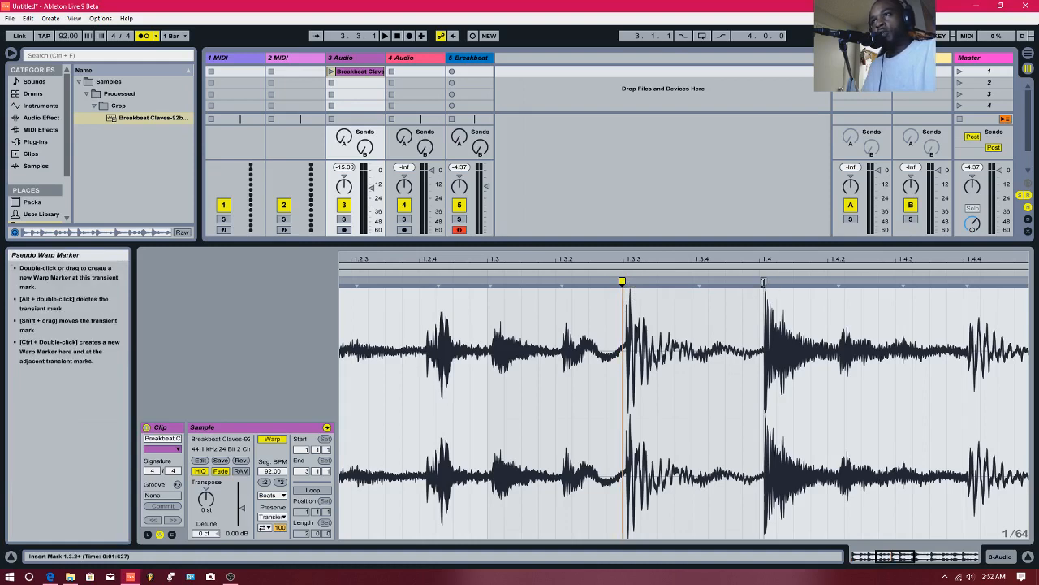
mouse_move(763, 282)
mouse_down()
mouse_move(660, 286)
mouse_move(825, 285)
mouse_up()
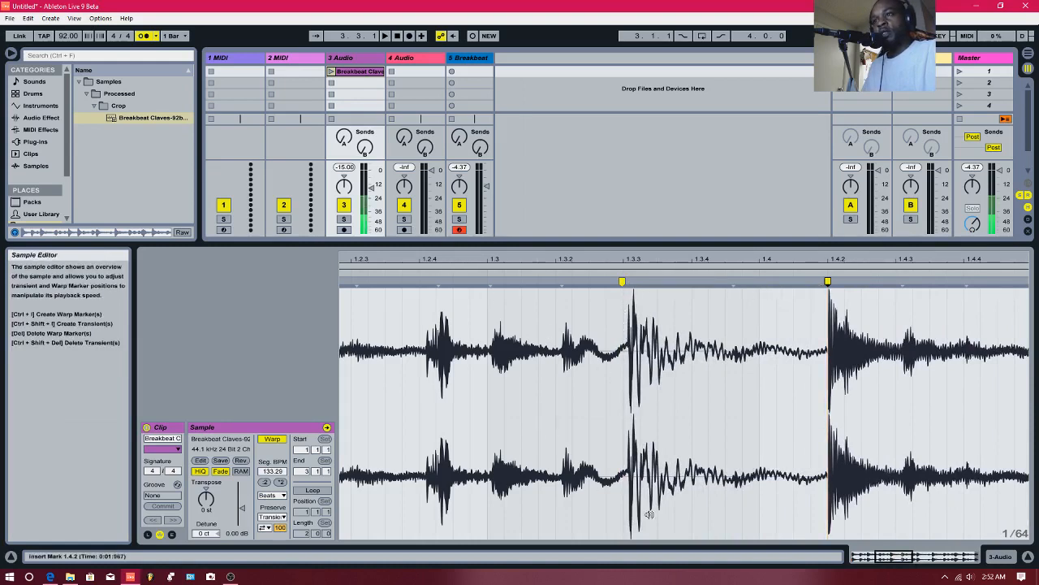
key(space)
- Stretch the warp marker at 1.4.2 out to 2.3.4 and audition the result
drag(634, 260, 634, 195)
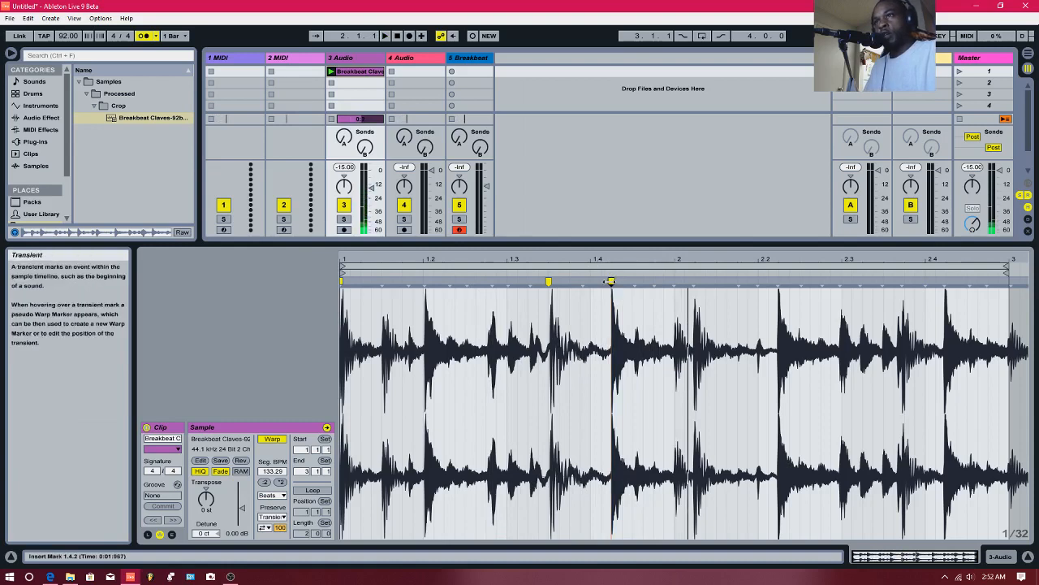
drag(611, 292, 905, 292)
key(space)
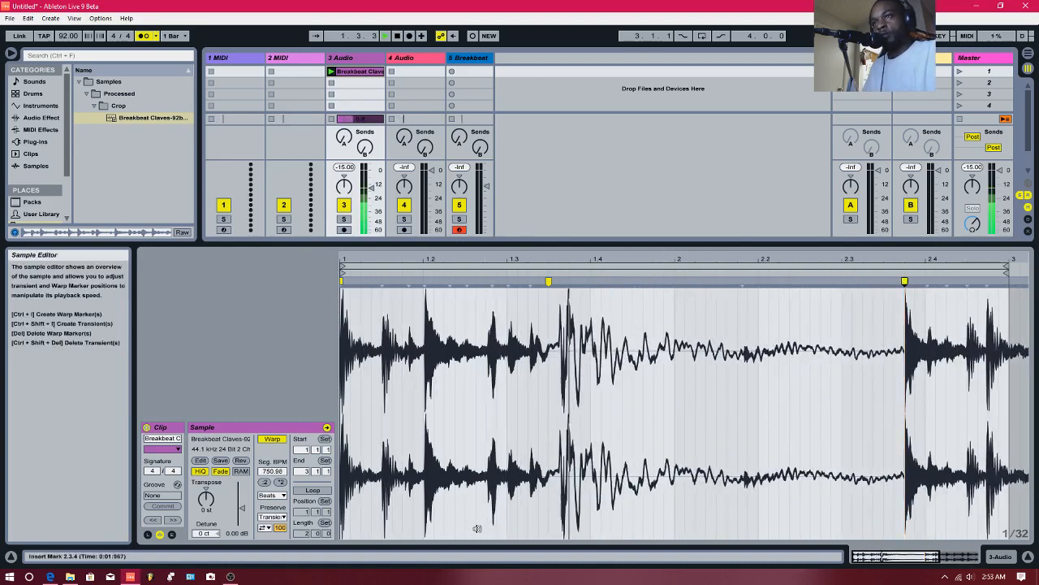
key(space)
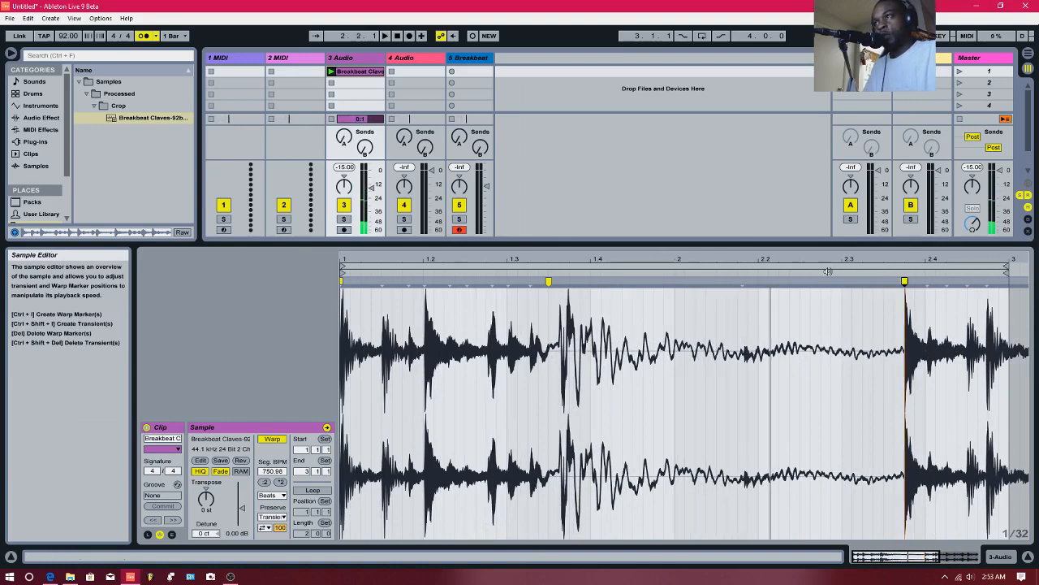
- Pull the far warp marker back to 1.3.4, pin the preceding transient at 1.3.2, and audition the clip
mouse_move(904, 284)
mouse_down()
mouse_move(631, 284)
mouse_move(550, 310)
mouse_move(568, 311)
mouse_up()
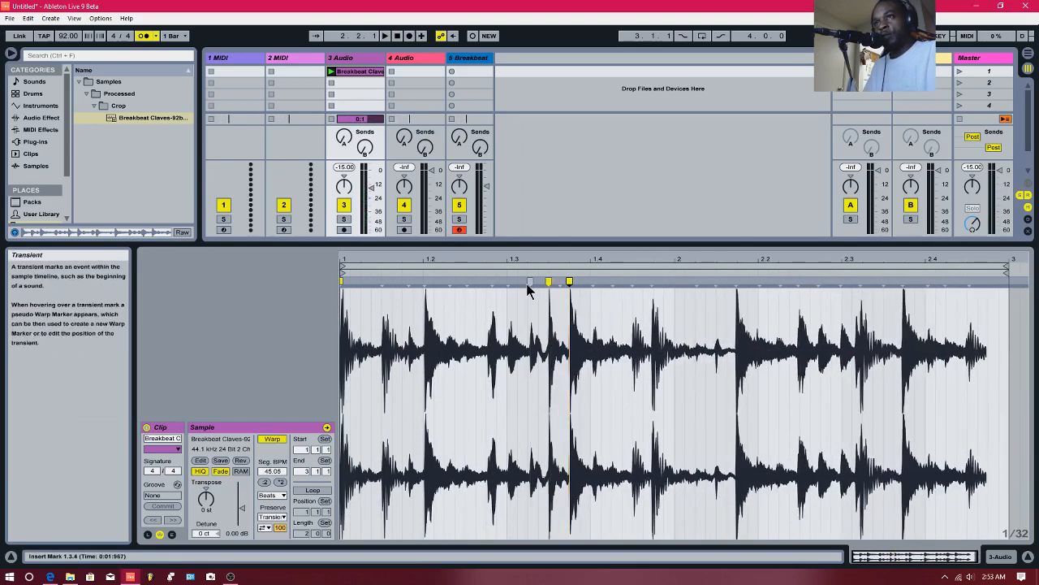
drag(526, 284, 537, 283)
key(space)
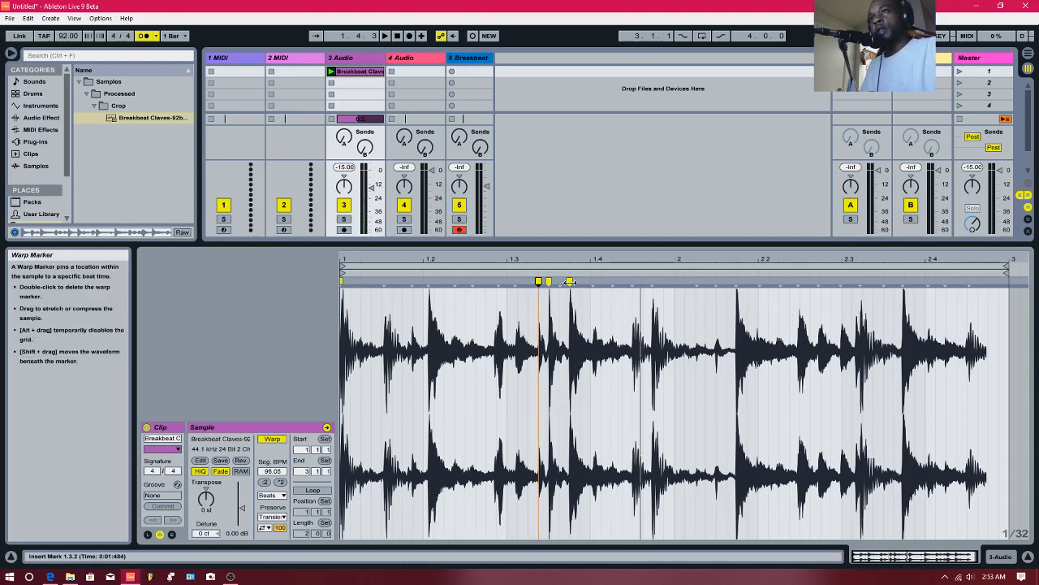
- Spread the three warp markers to 2.2.1, 1.4.2 and 1.2.1, and audition the stretched breakbeat
drag(570, 281, 758, 293)
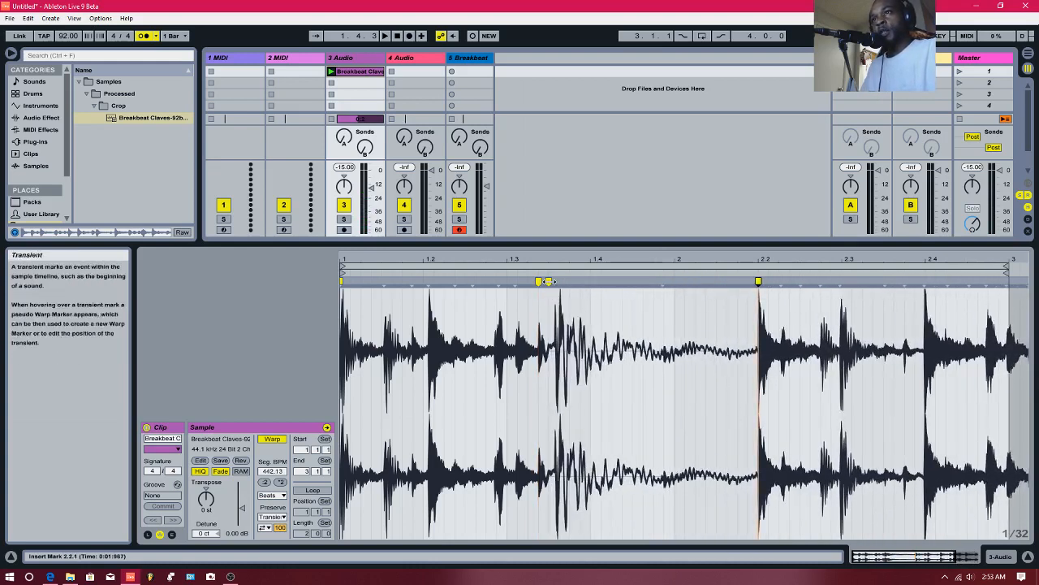
drag(561, 289, 626, 290)
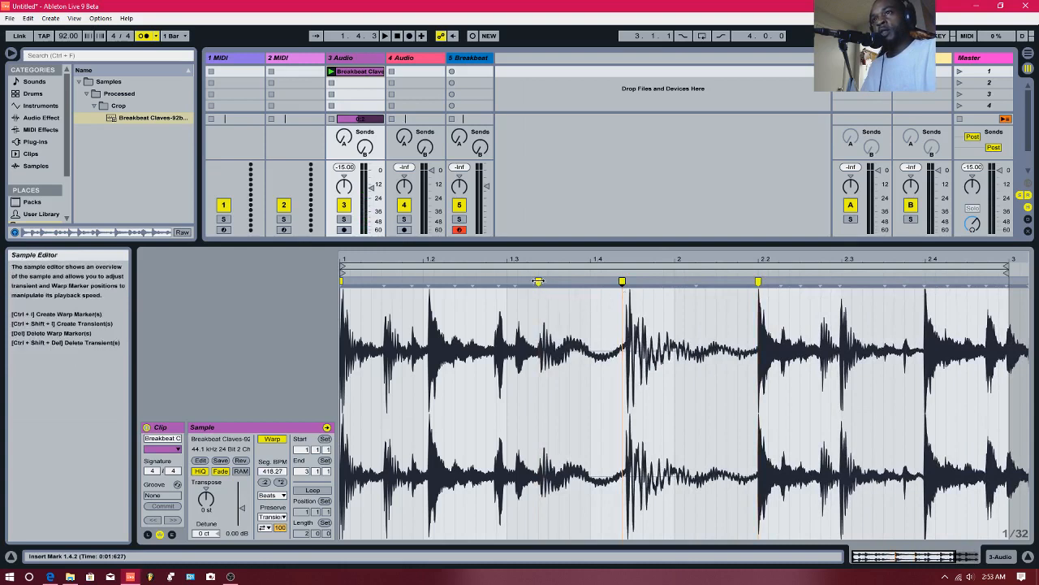
drag(538, 293, 435, 305)
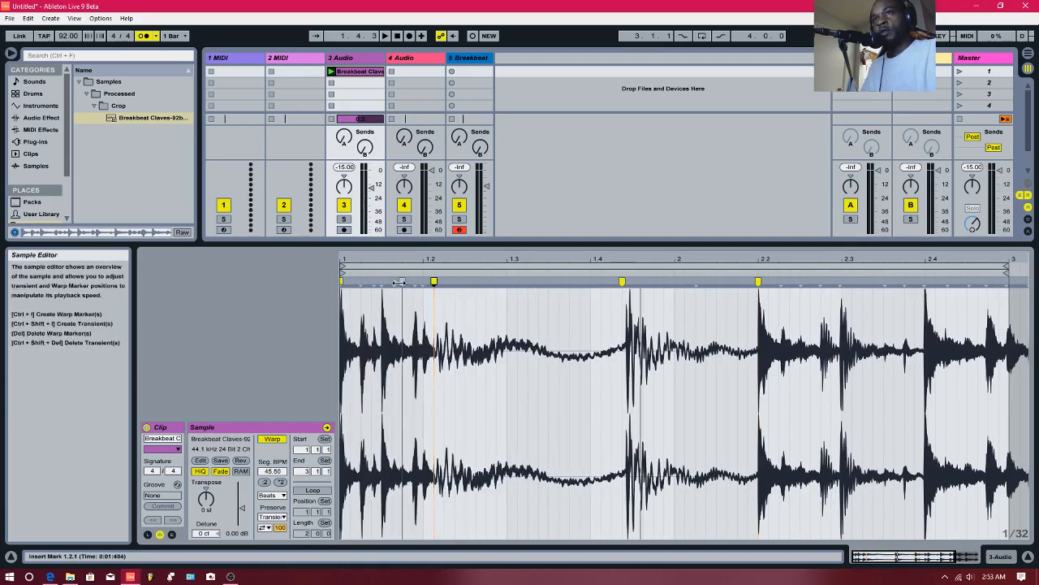
key(space)
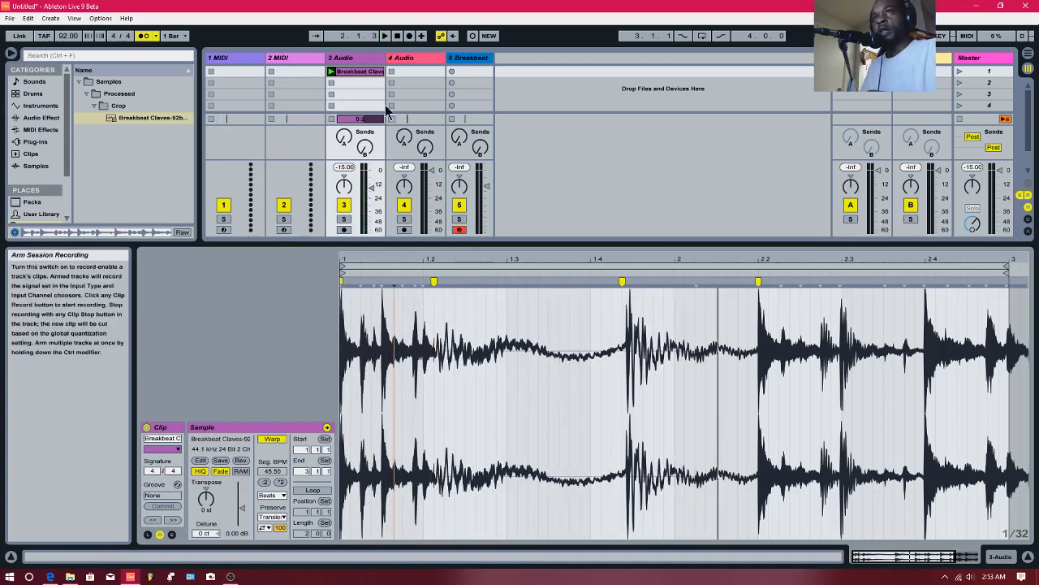
drag(493, 254, 471, 250)
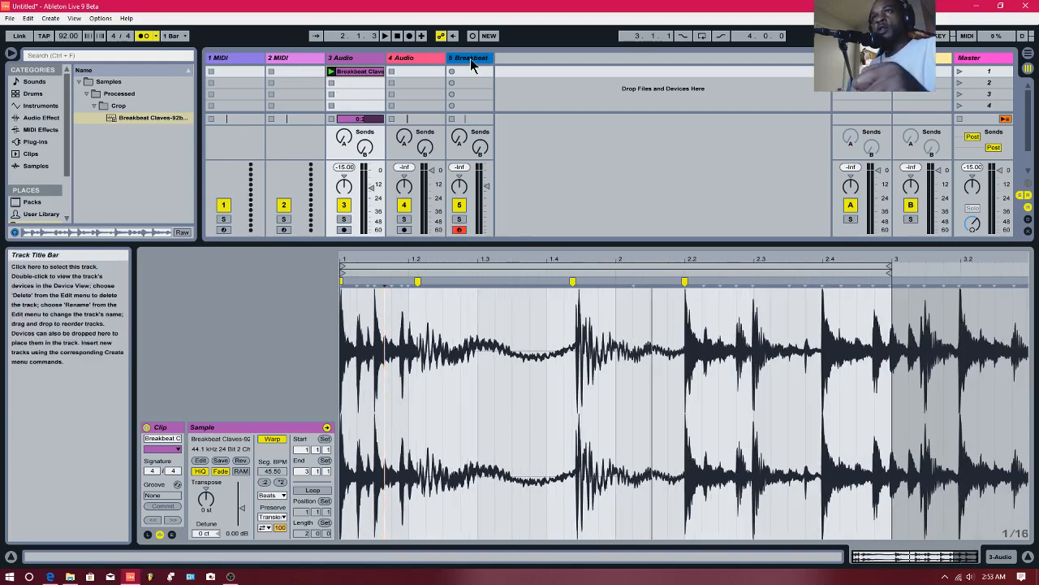
- Create a new Simpler track, load the warped Breakbeat Claves clip into it, and lower the track's volume
click(40, 106)
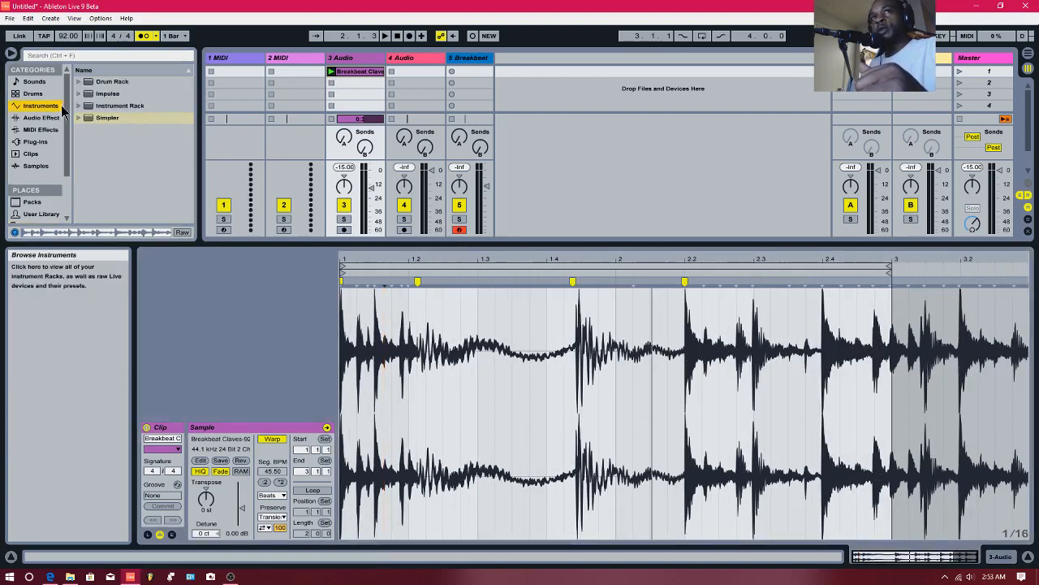
drag(111, 121, 568, 134)
drag(579, 93, 579, 101)
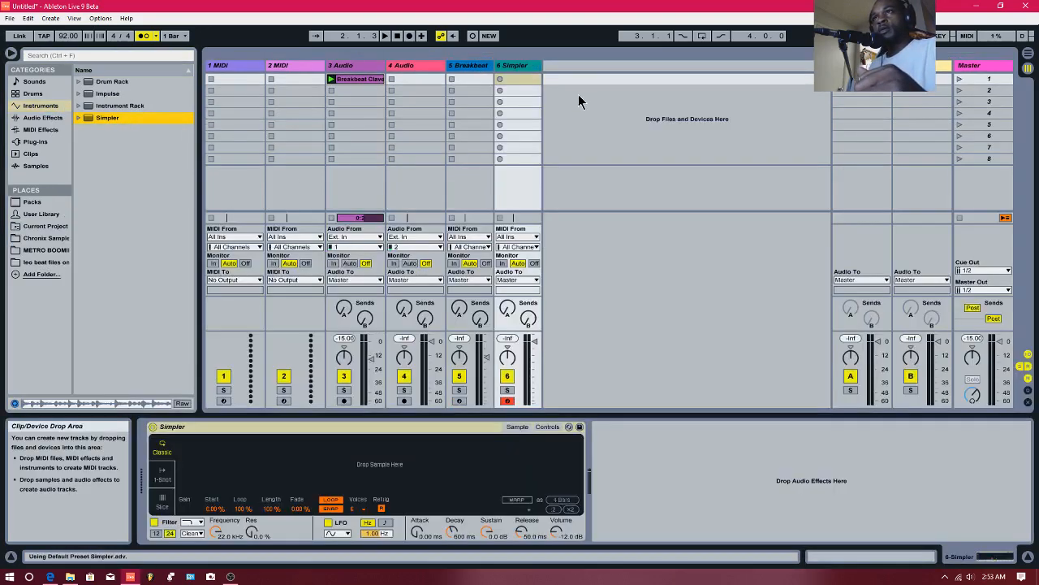
drag(360, 78, 331, 467)
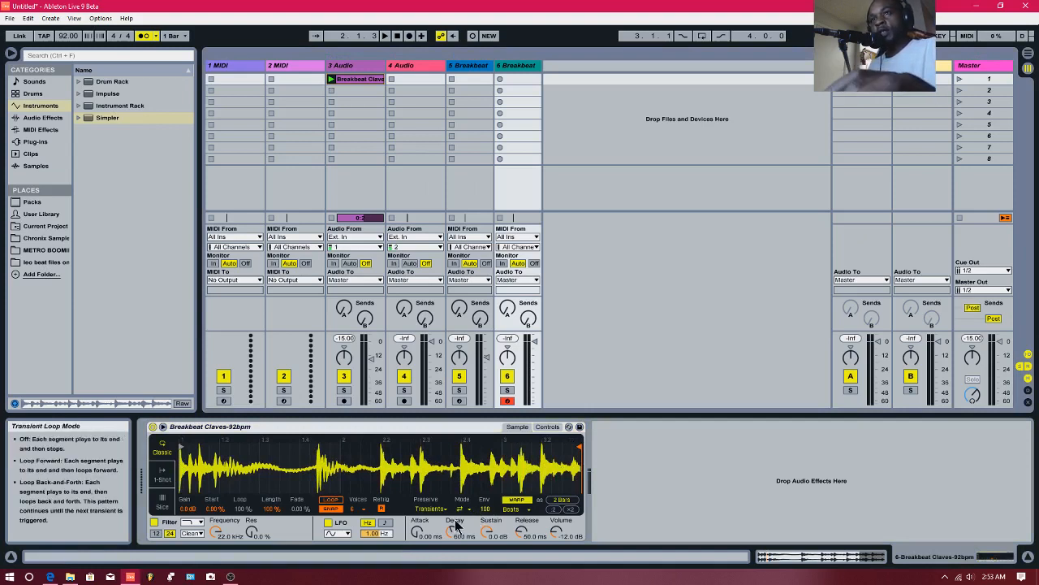
drag(536, 349, 533, 373)
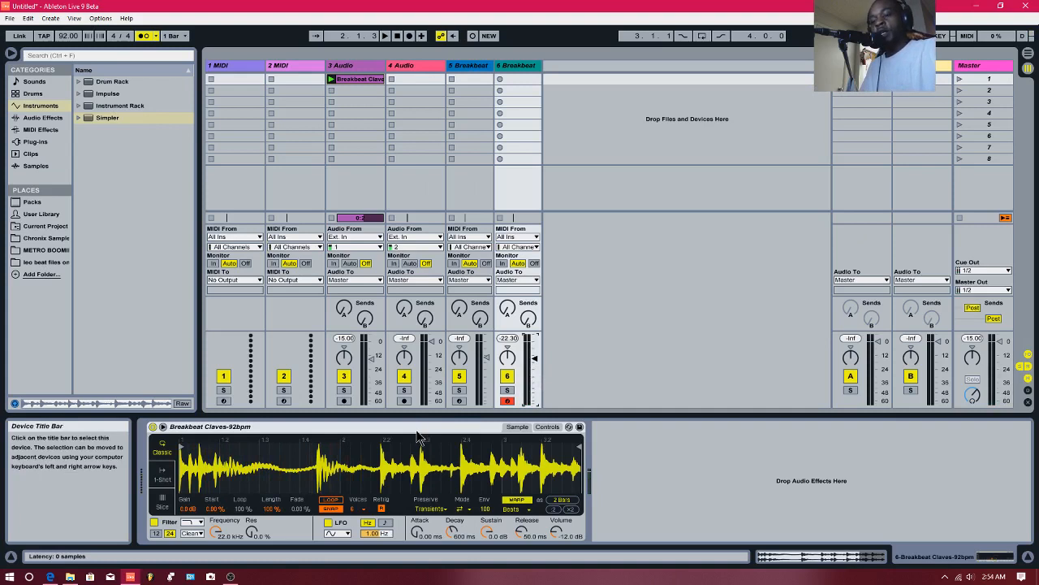
- Switch the new Simpler to Slice mode and lower its transient slice sensitivity
key(x)
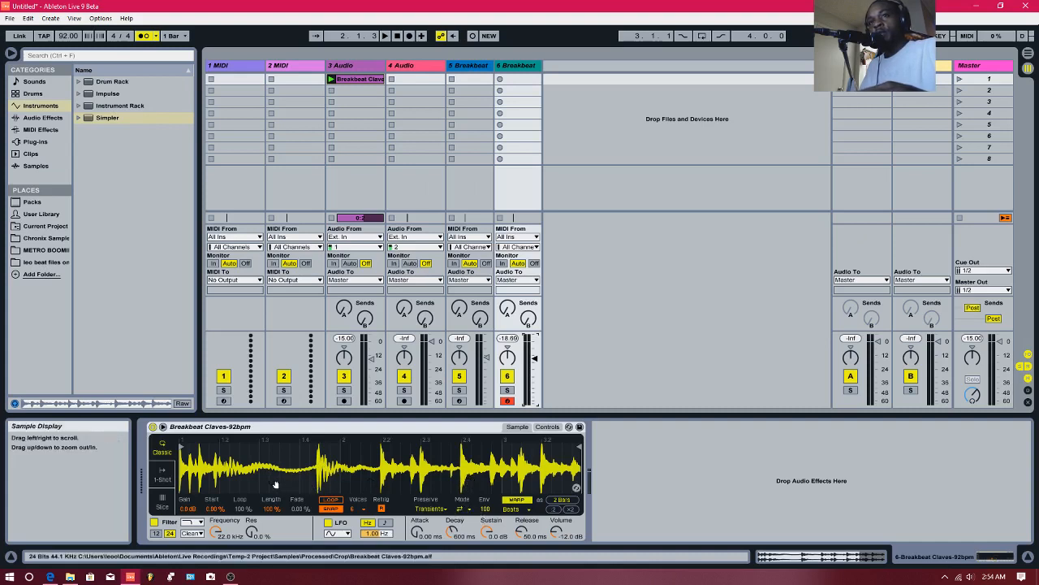
click(162, 506)
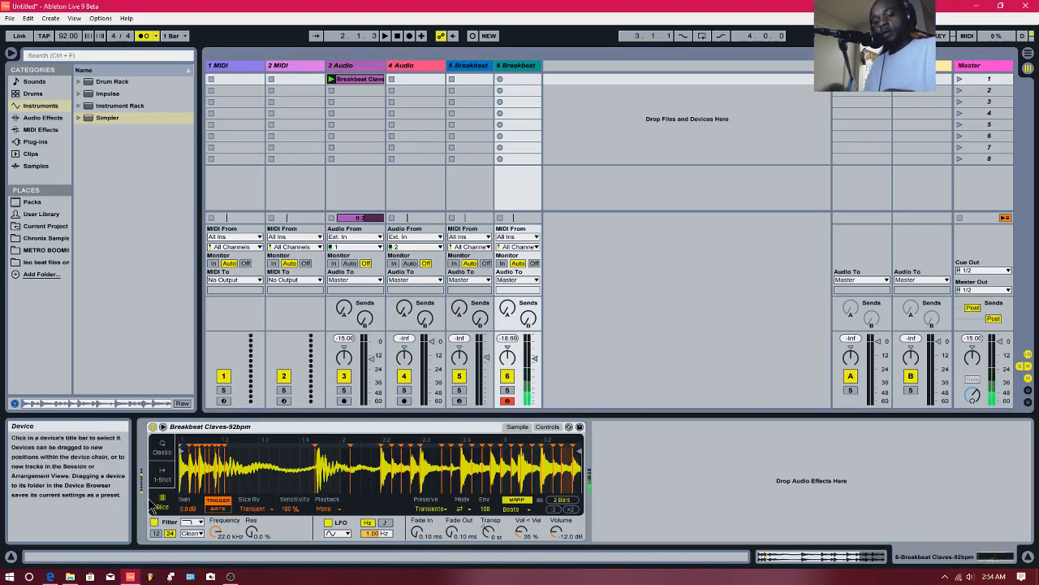
key(z)
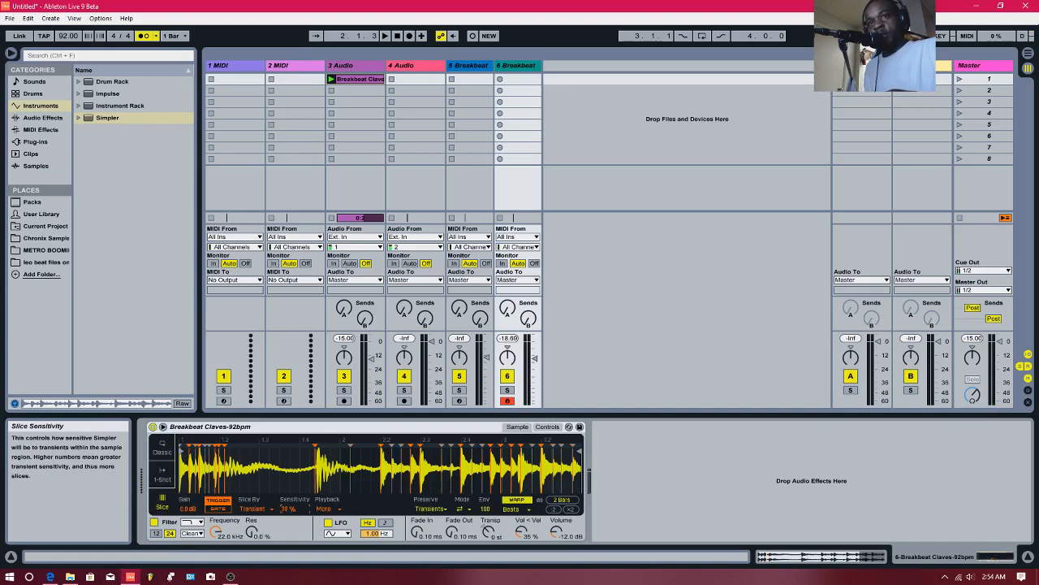
drag(290, 509, 290, 507)
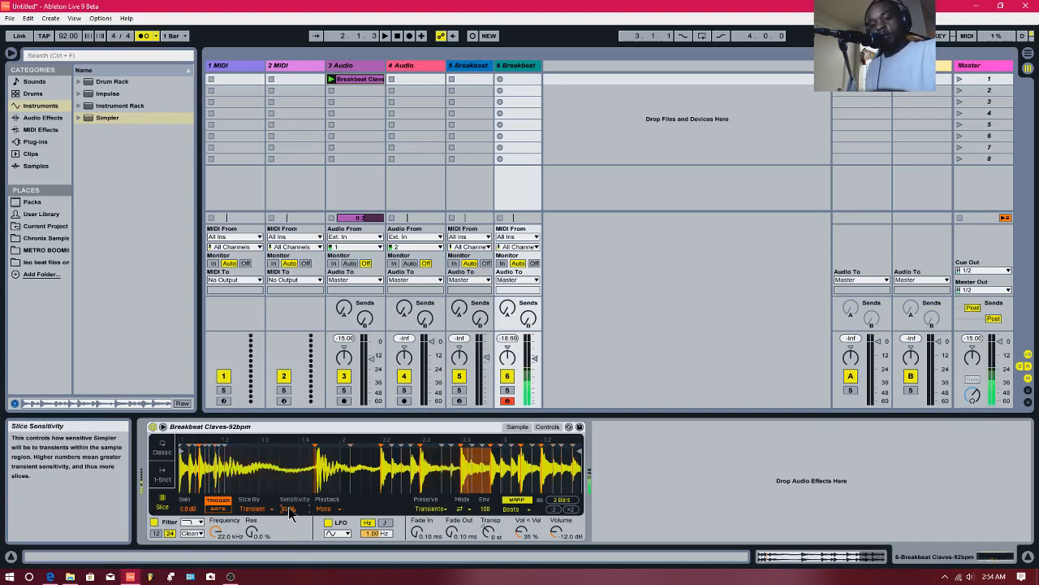
- Audition the breakbeat slices by playing a rhythmic pattern on Simpler with the computer MIDI keyboard
key(d)
key(d)
key(d)
key(g)
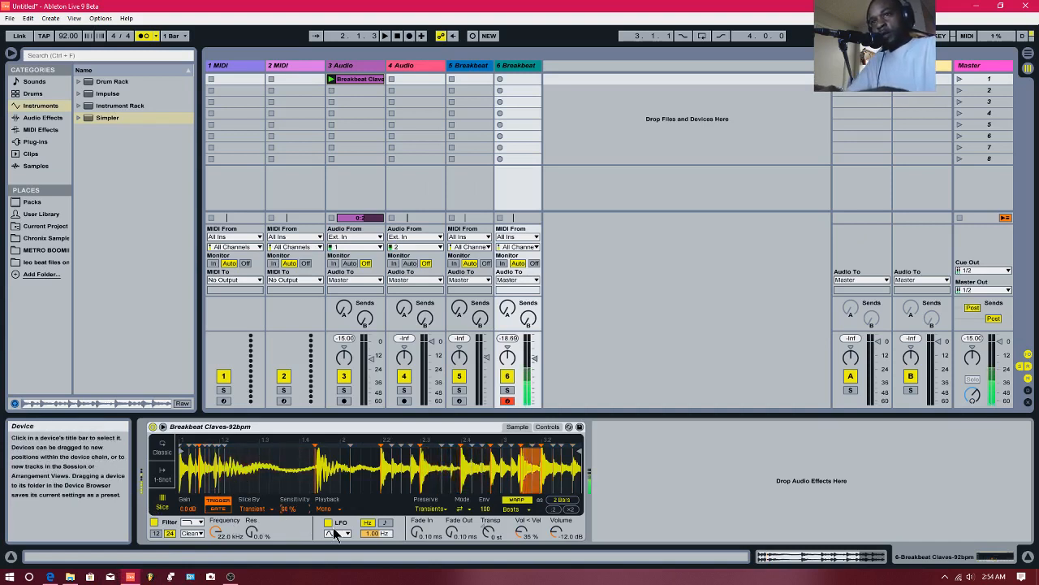
key(d)
key(g)
key(d)
key(g)
key(f)
key(g)
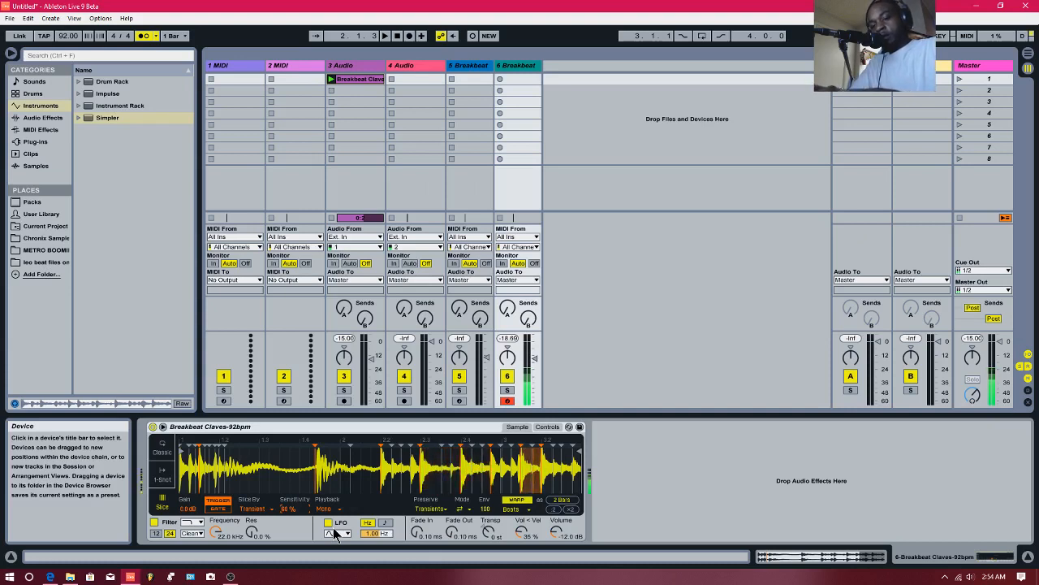
key(g)
key(f)
key(g)
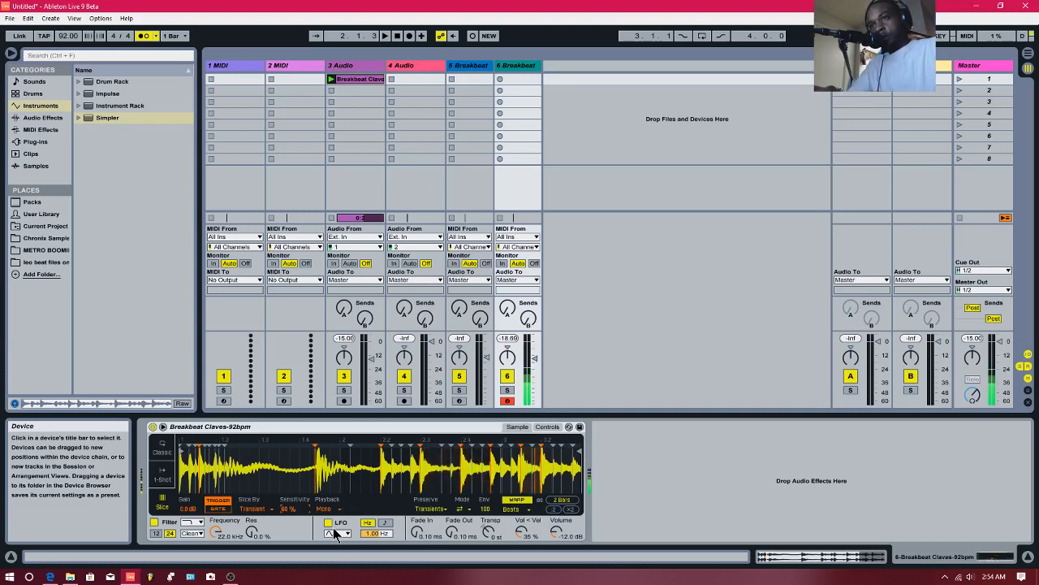
key(g)
key(y)
key(g)
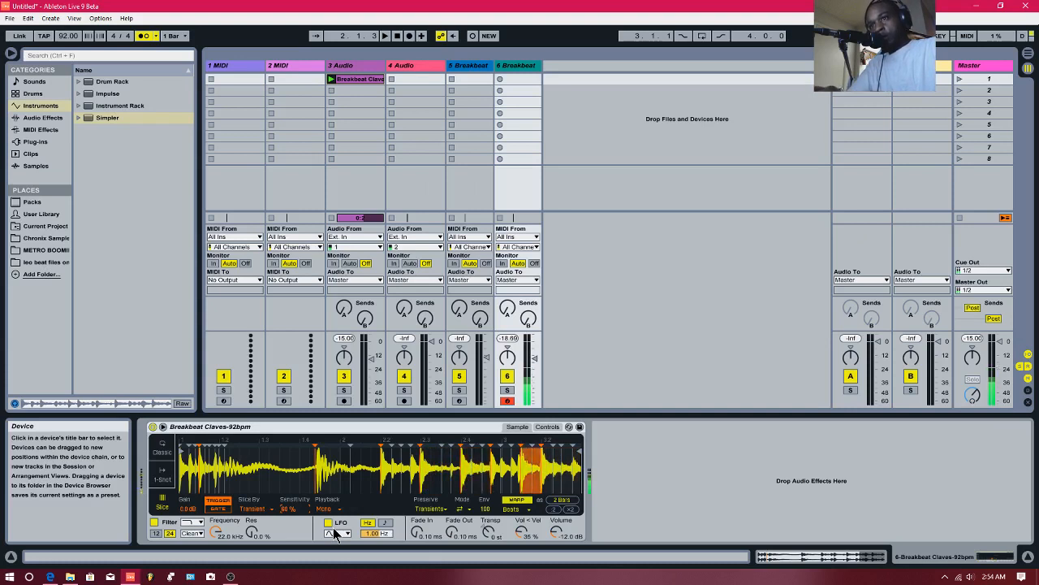
key(g)
key(g)
key(f)
key(y)
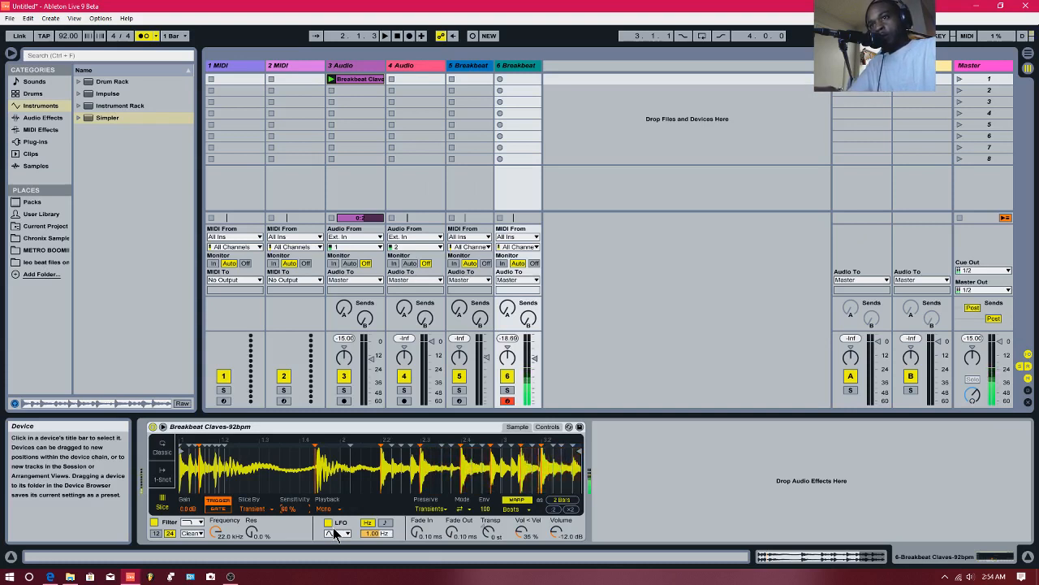
key(g)
key(g)
key(y)
key(g)
key(f)
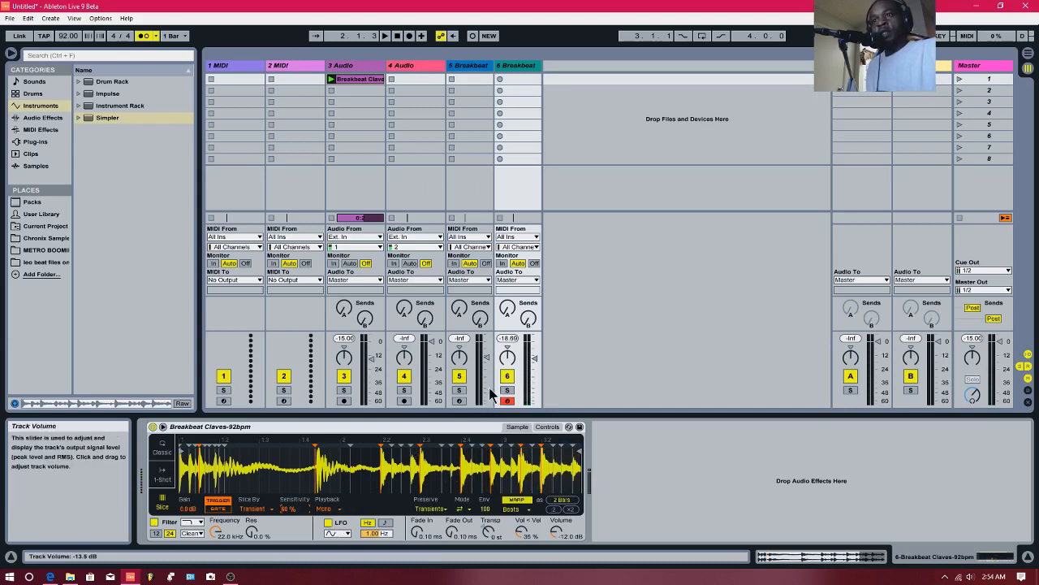
- Insert the Note Length and Arpeggiator MIDI effects, in that order, ahead of Simpler on the sliced breakbeat track
click(44, 129)
drag(109, 118, 133, 179)
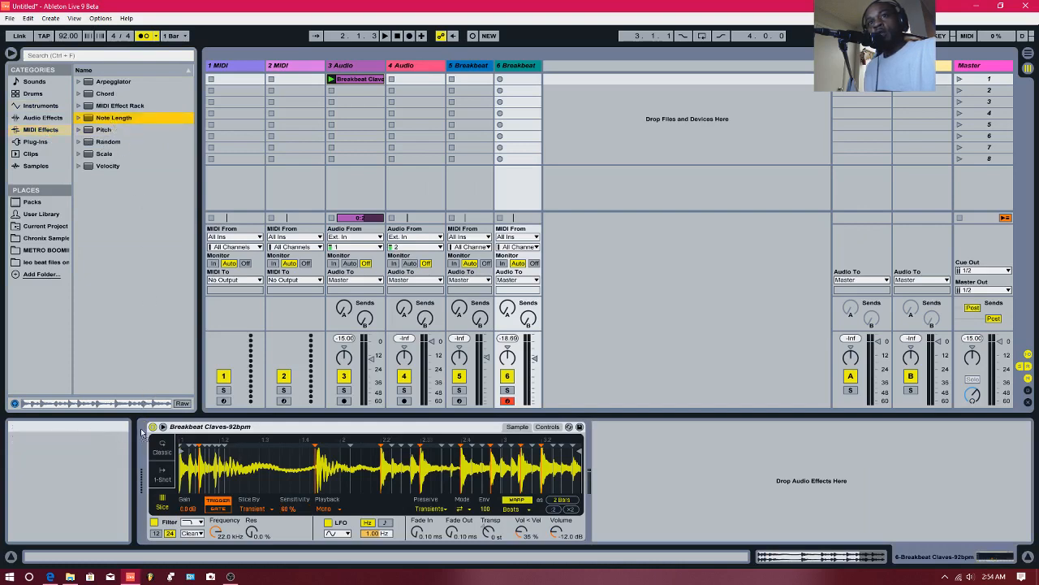
drag(142, 433, 148, 446)
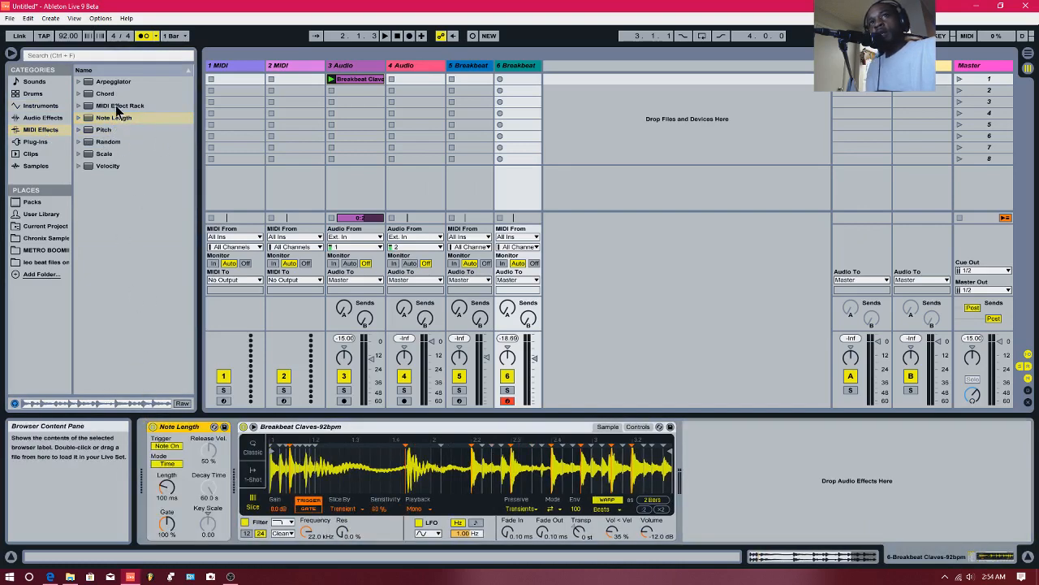
drag(99, 83, 233, 448)
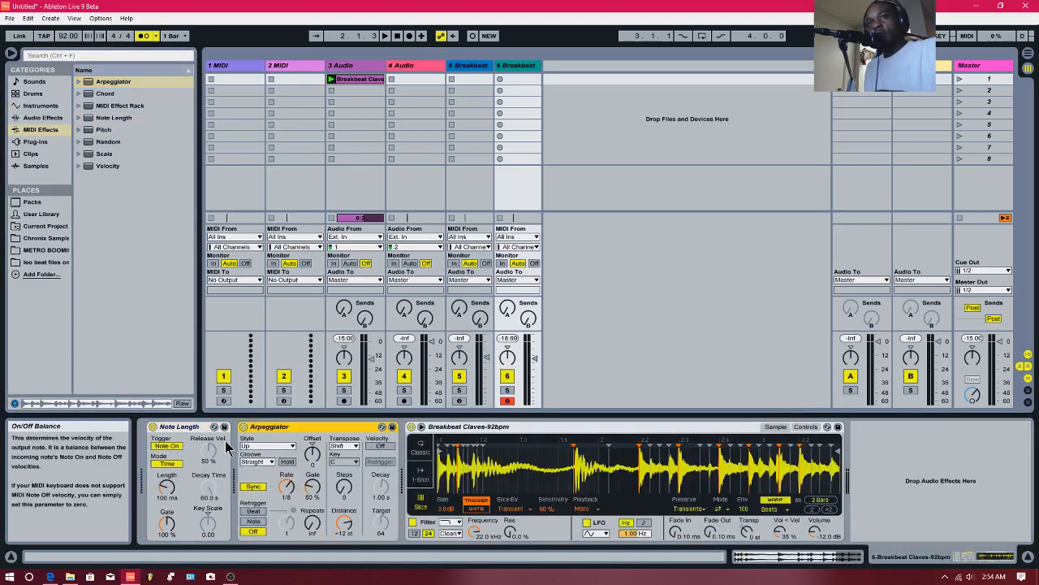
- Switch Note Length to Sync mode and set the Arpeggiator to the Chord Trigger style with a 1/16 rate
click(167, 463)
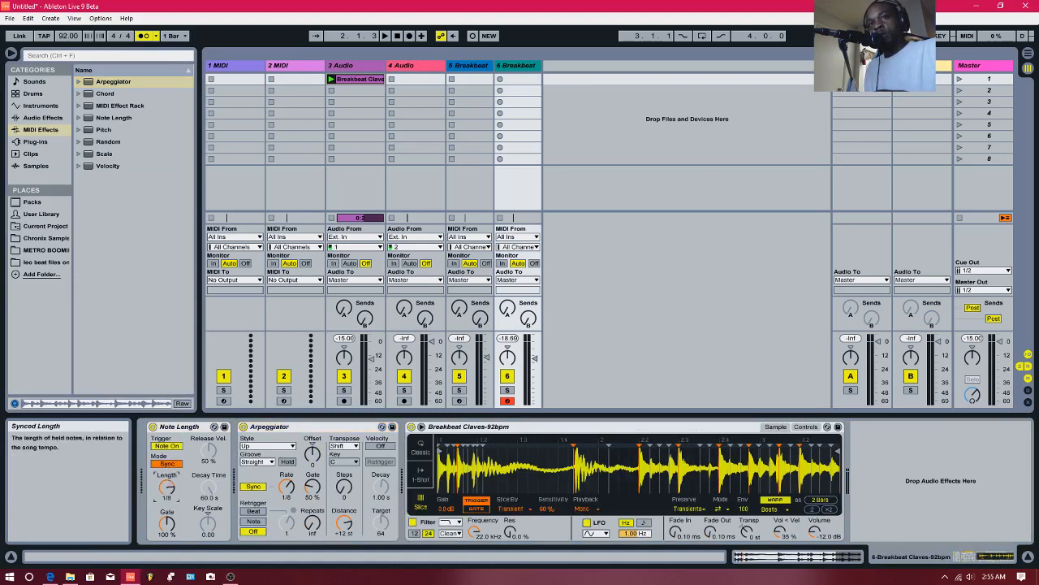
click(265, 447)
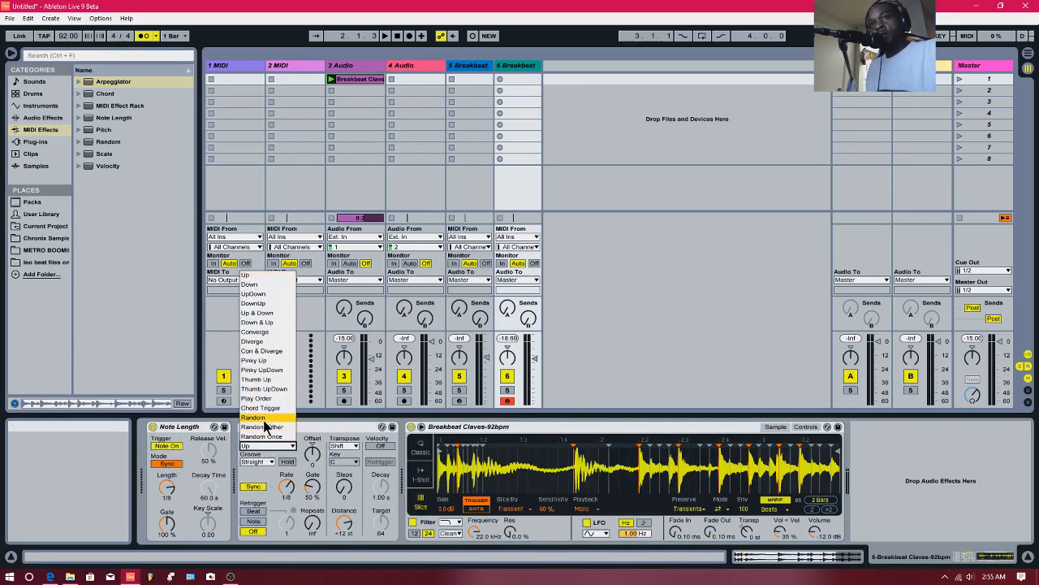
click(264, 414)
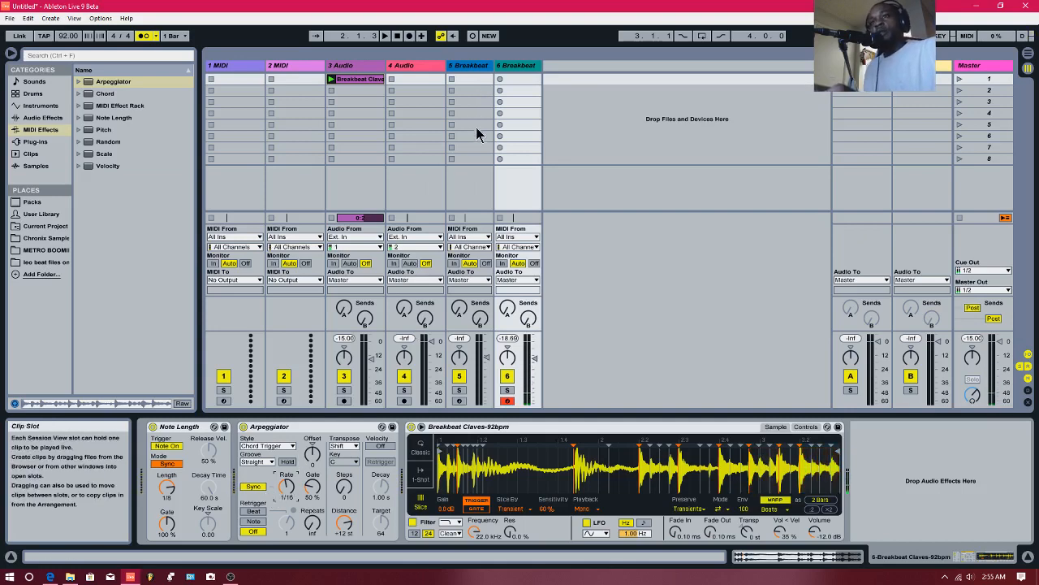
- Create an empty MIDI clip in the first slot of the sliced breakbeat track
double_click(522, 79)
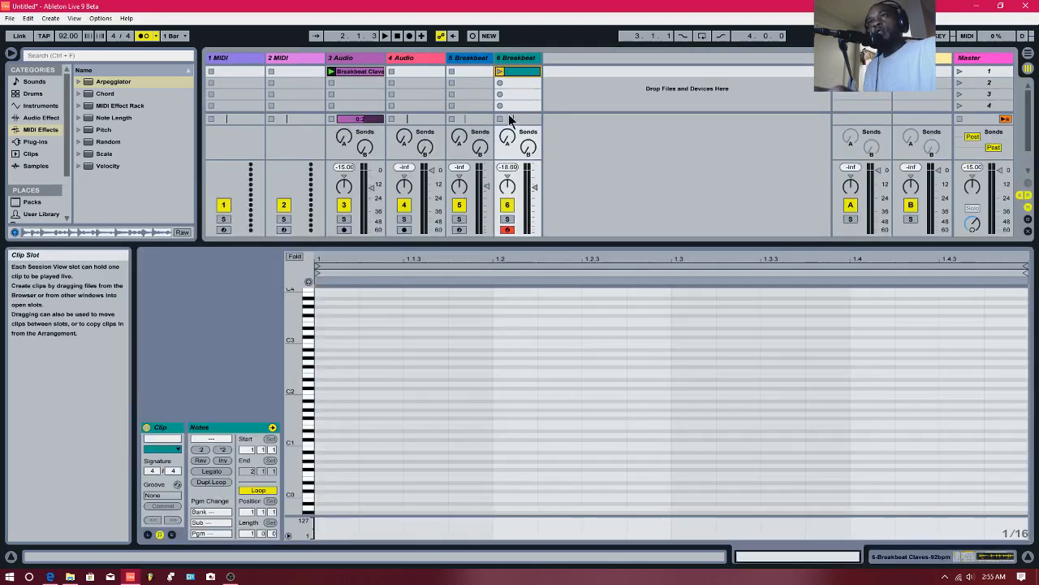
right_click(474, 37)
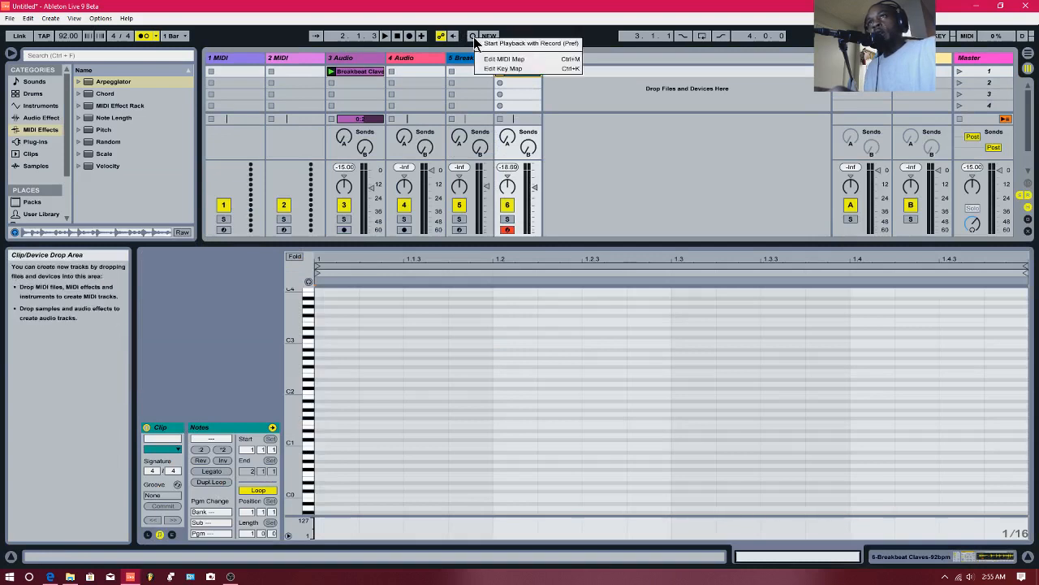
click(483, 43)
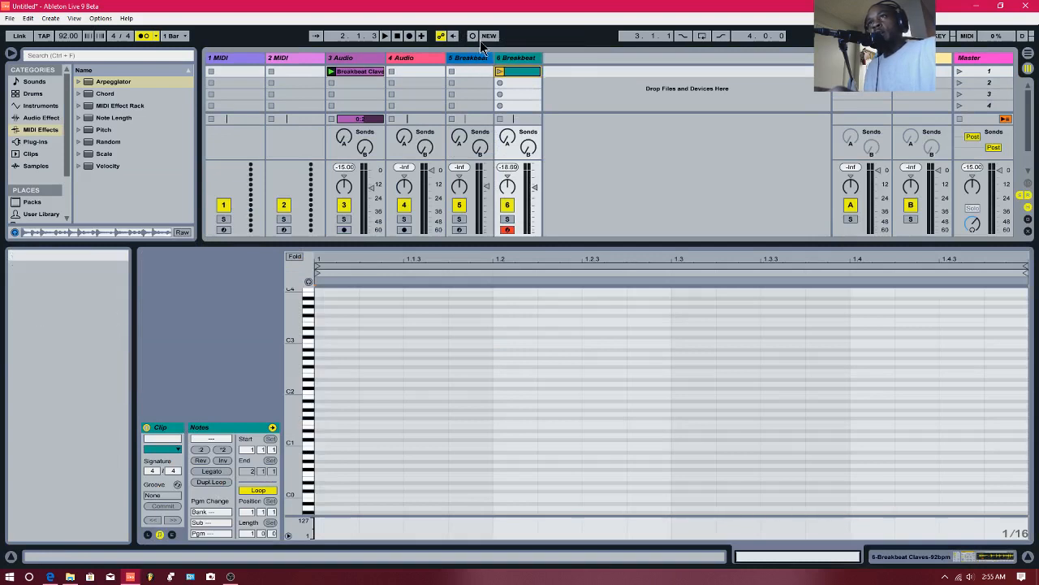
right_click(479, 37)
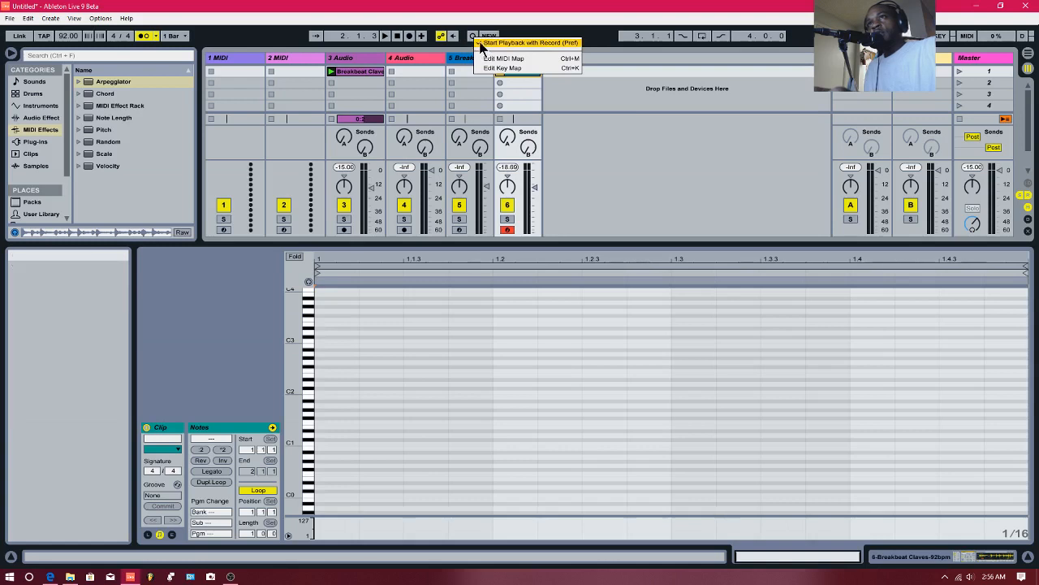
click(480, 43)
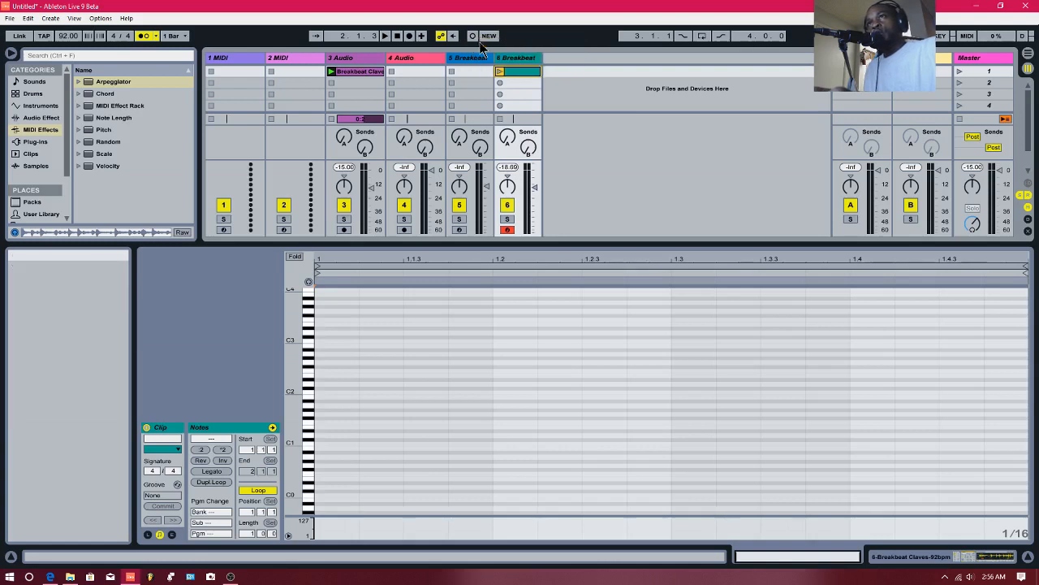
- Record a rhythmic pattern of breakbeat slices into the new MIDI clip with a 1-bar count-in, and stop playback
click(474, 38)
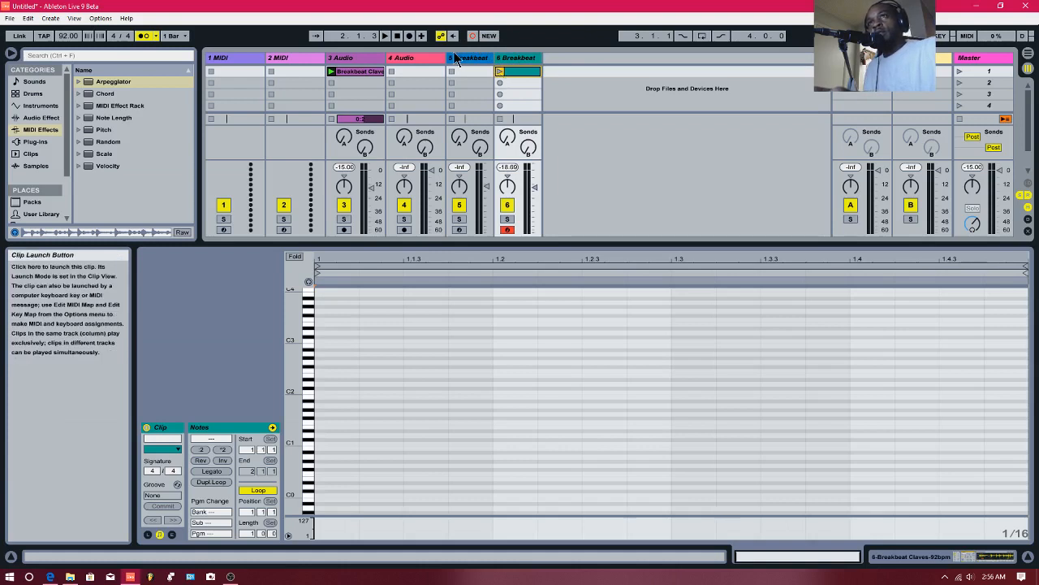
click(152, 37)
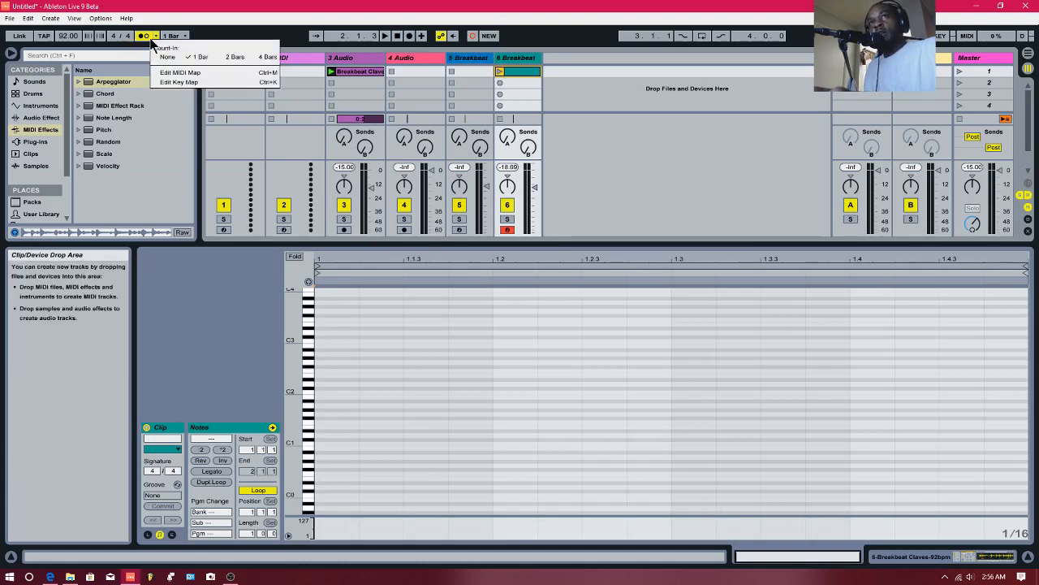
click(194, 58)
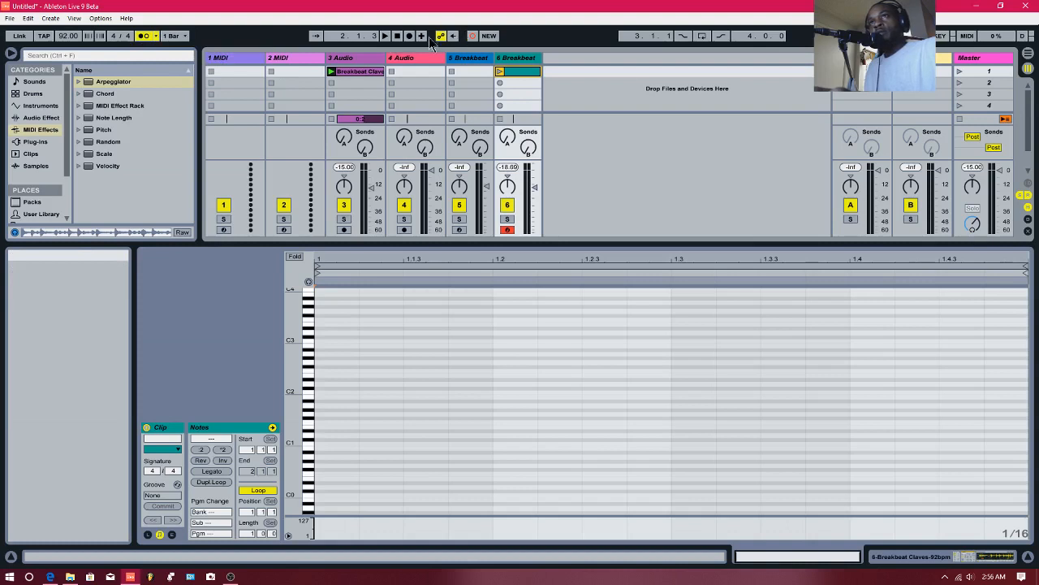
click(500, 72)
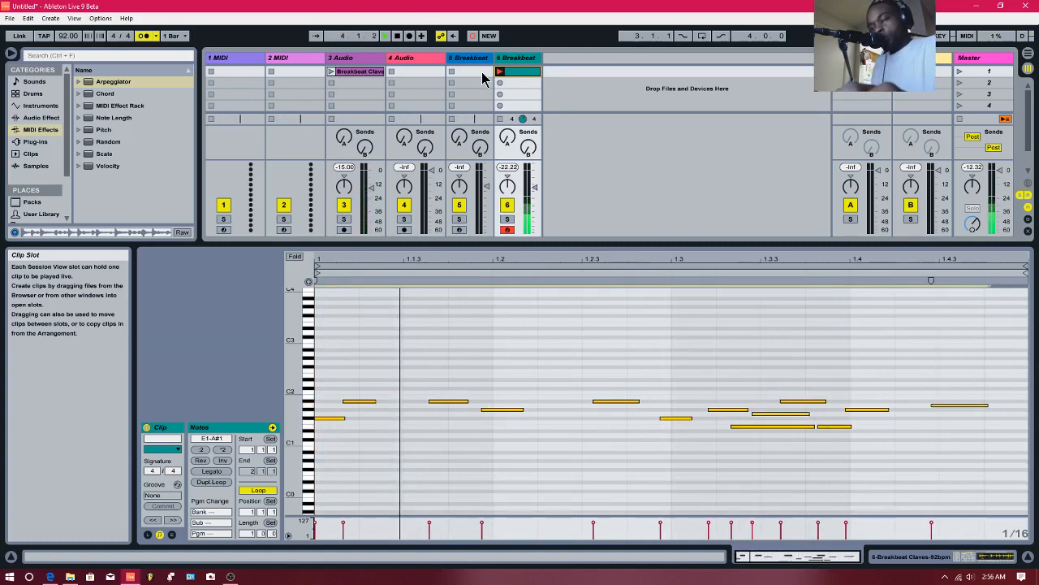
key(space)
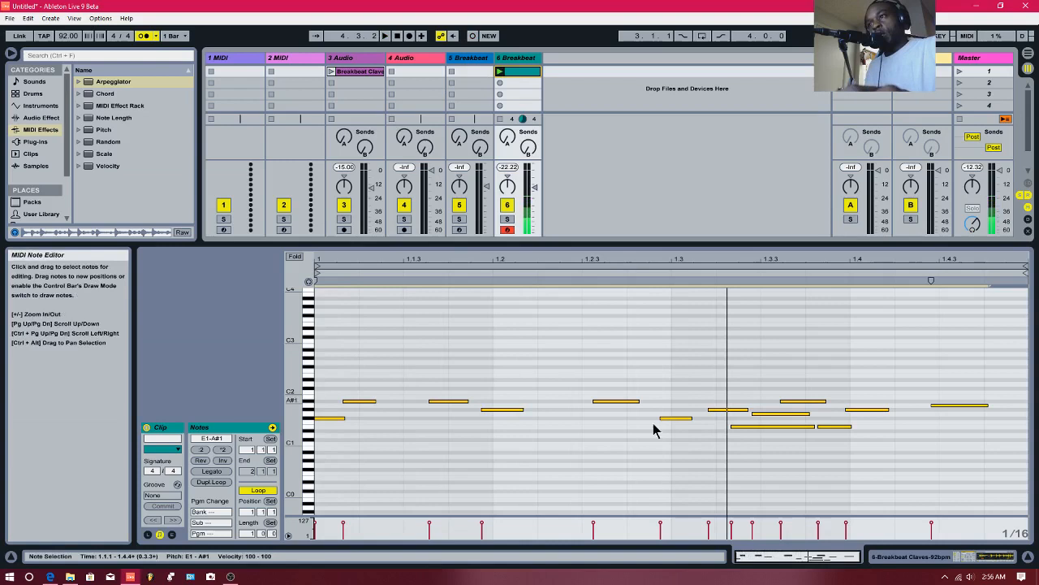
click(911, 555)
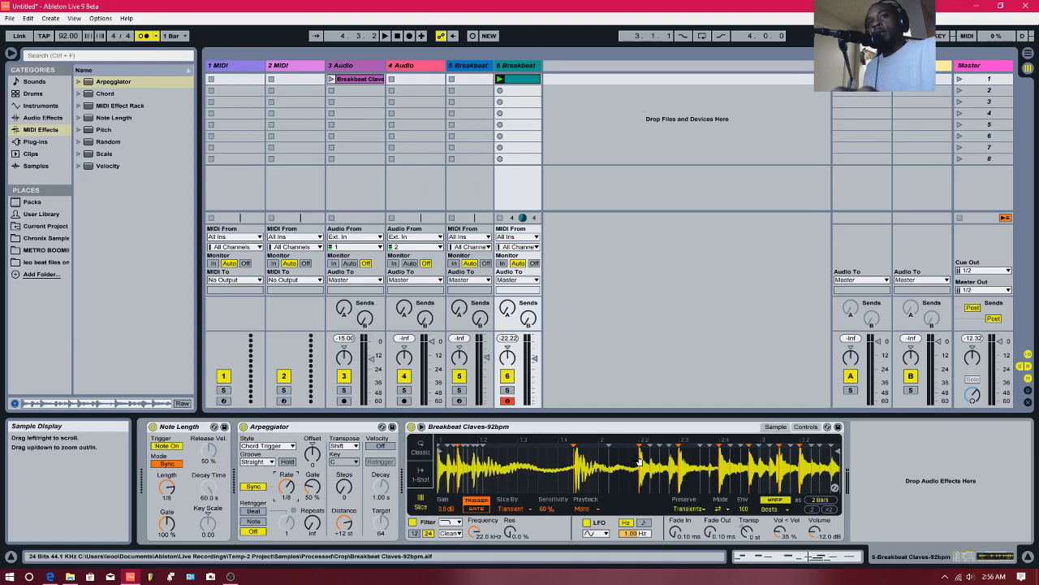
key(shift+Tab)
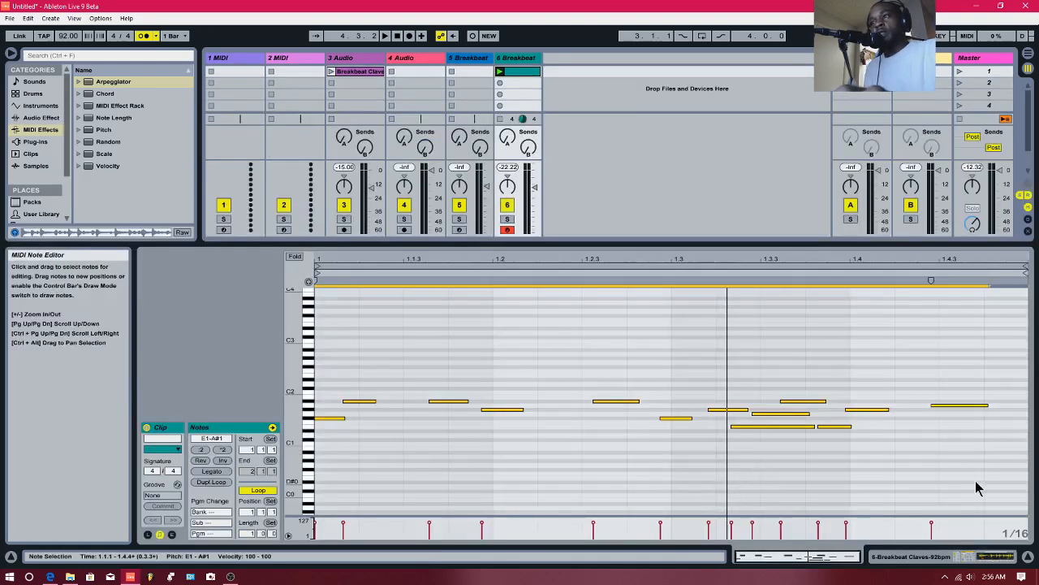
drag(977, 488, 331, 392)
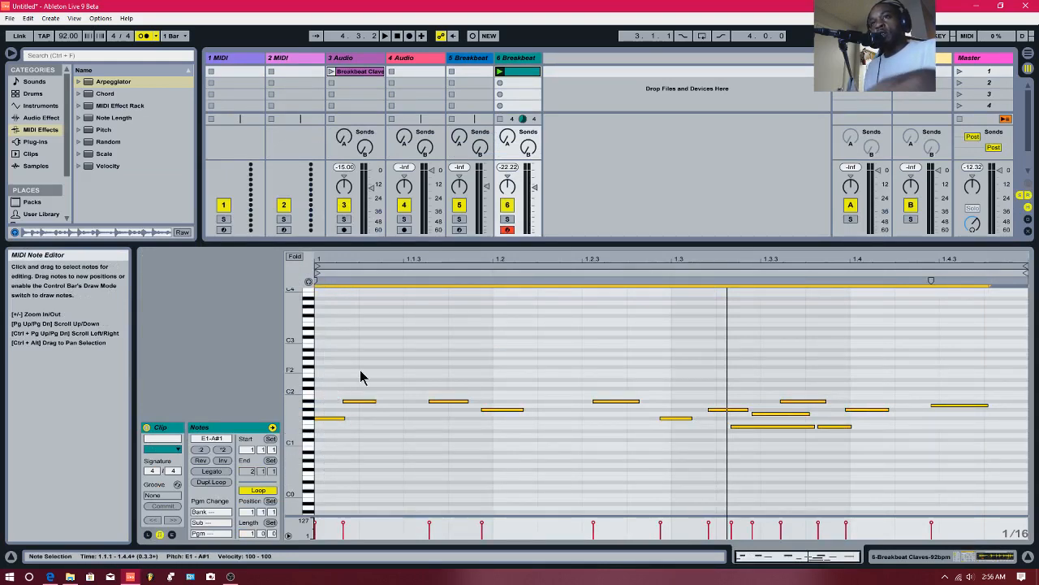
right_click(360, 370)
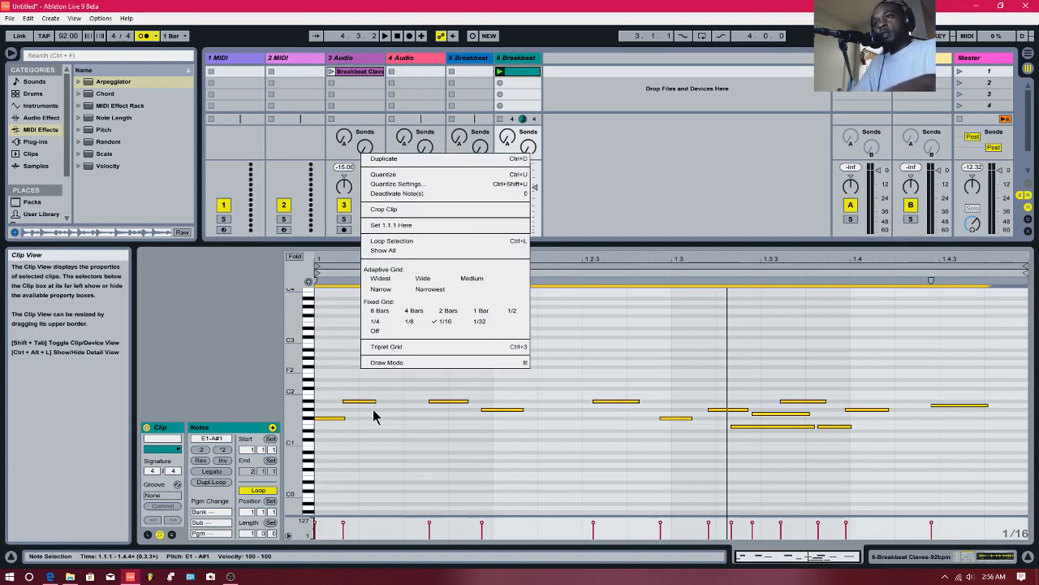
key(Escape)
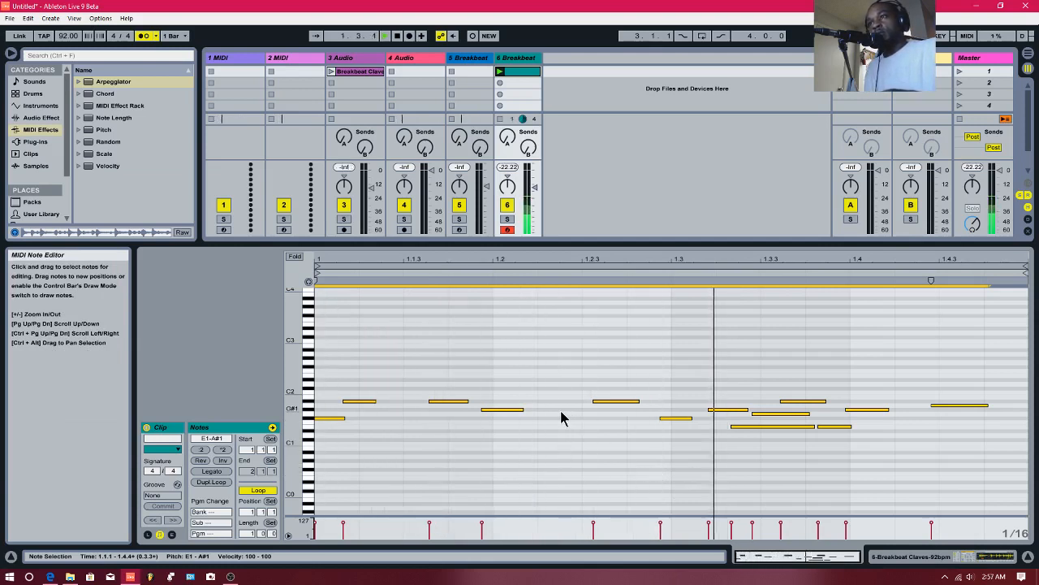
- Nudge the five notes between 1.3.2 and 1.4.2 slightly later and, with the note rows folded, move them to F#1–A1
drag(890, 488, 772, 384)
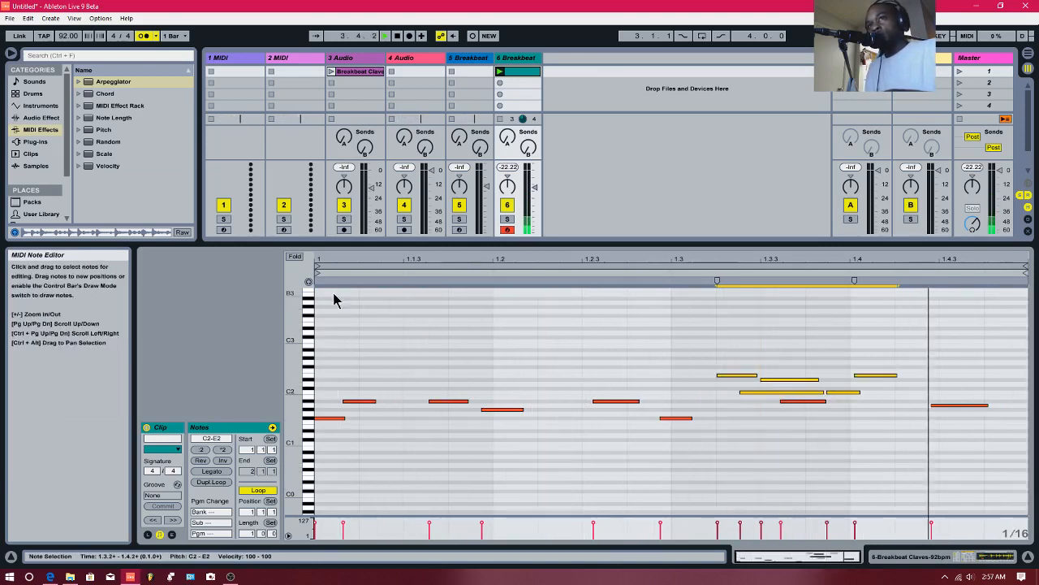
click(294, 256)
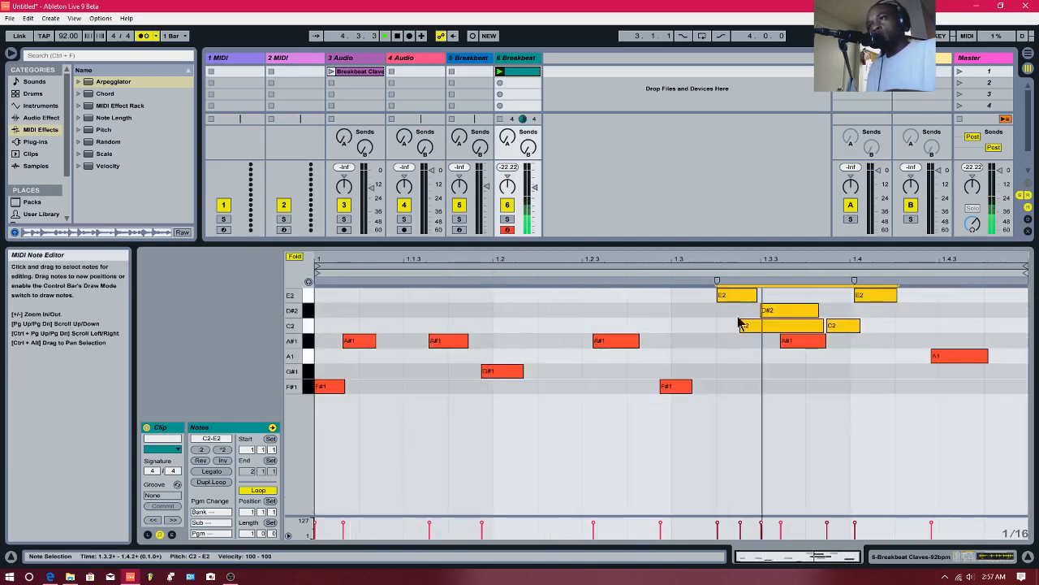
click(746, 300)
drag(746, 298, 885, 323)
drag(792, 315, 801, 399)
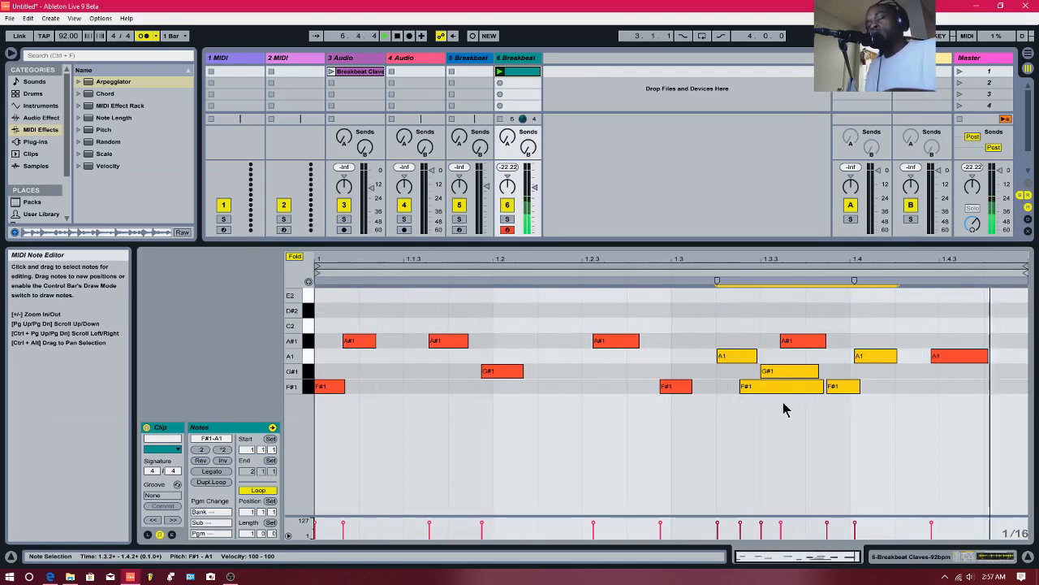
key(space)
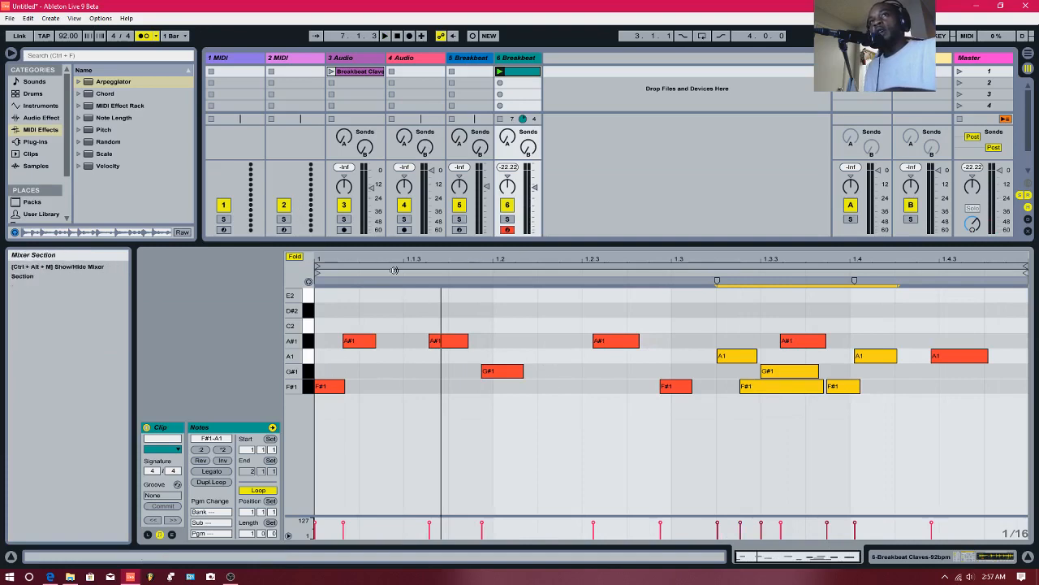
click(230, 578)
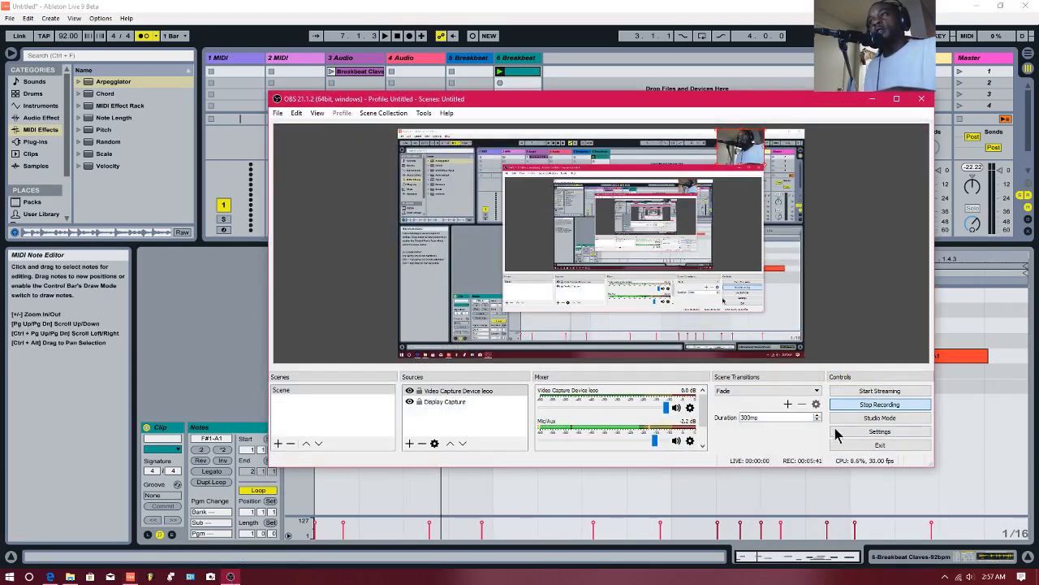